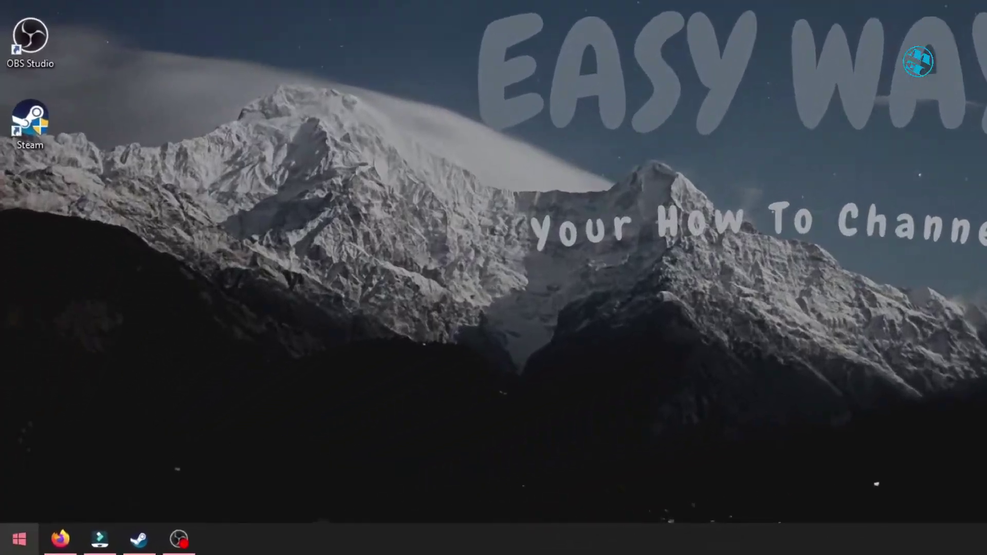
Open the list of apps allowed through Windows Defender Firewall from the firewall and network protection settings.
left_click(13, 545)
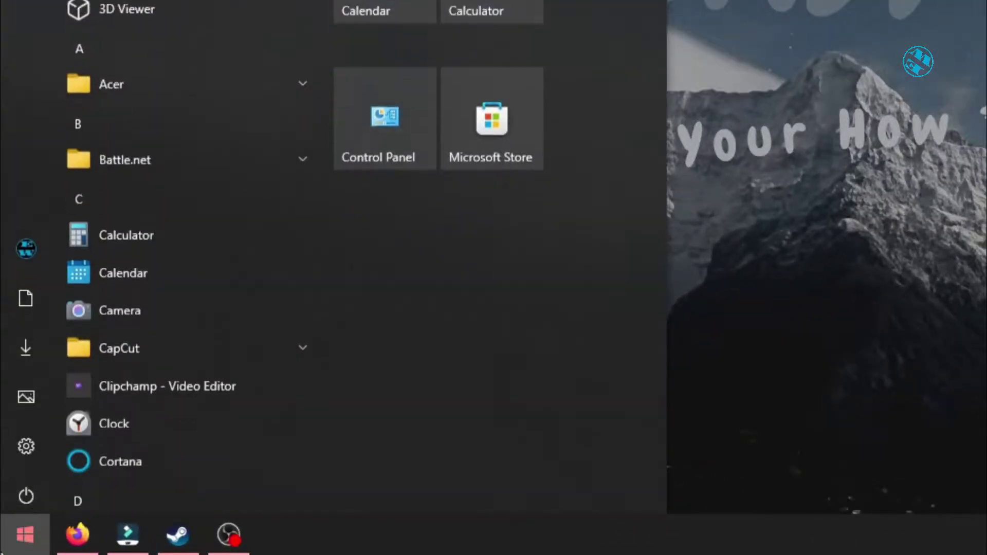
left_click(26, 443)
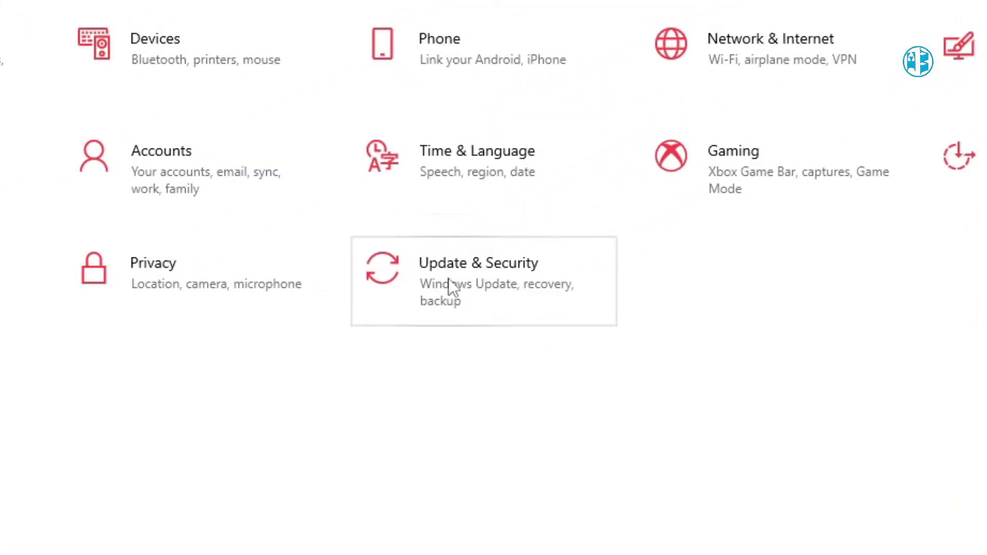
left_click(447, 280)
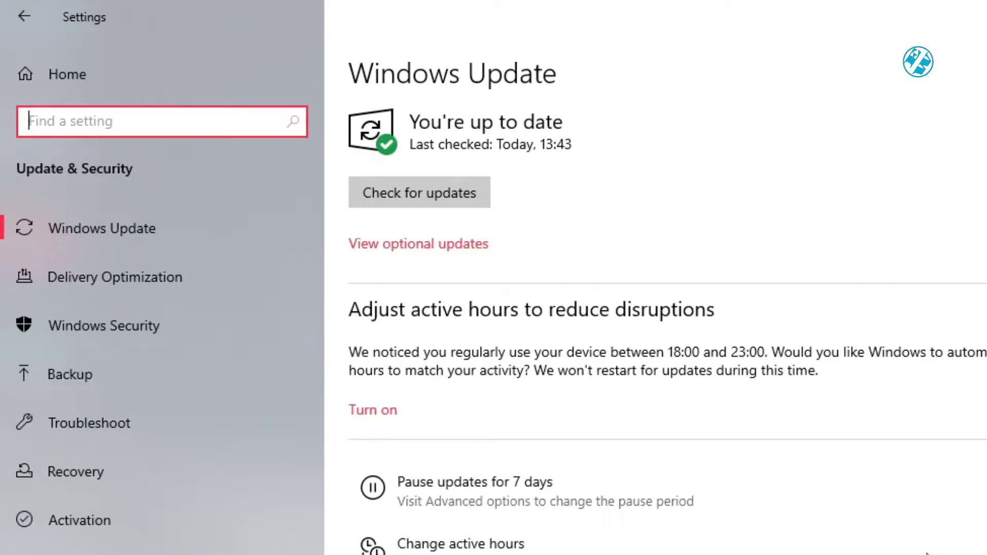
left_click(72, 332)
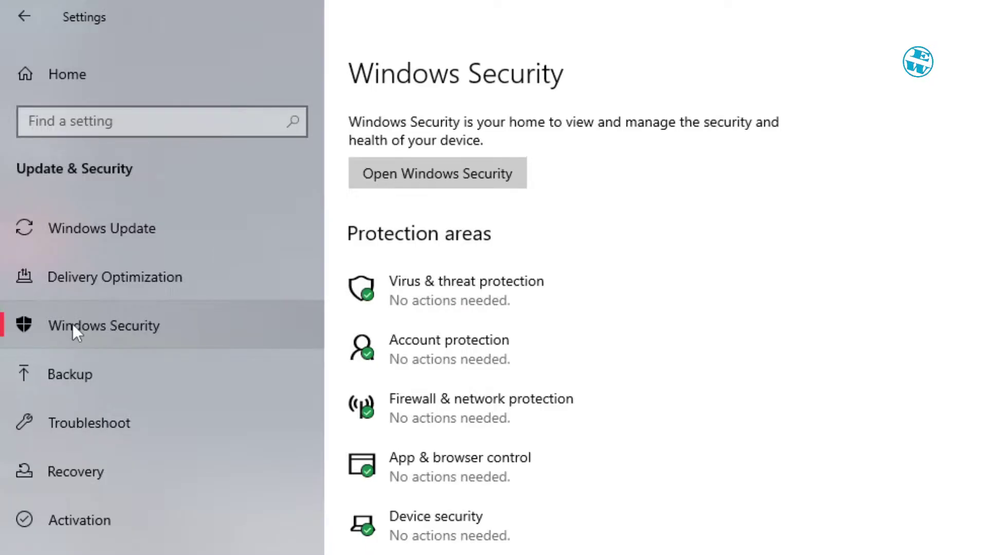
left_click(438, 397)
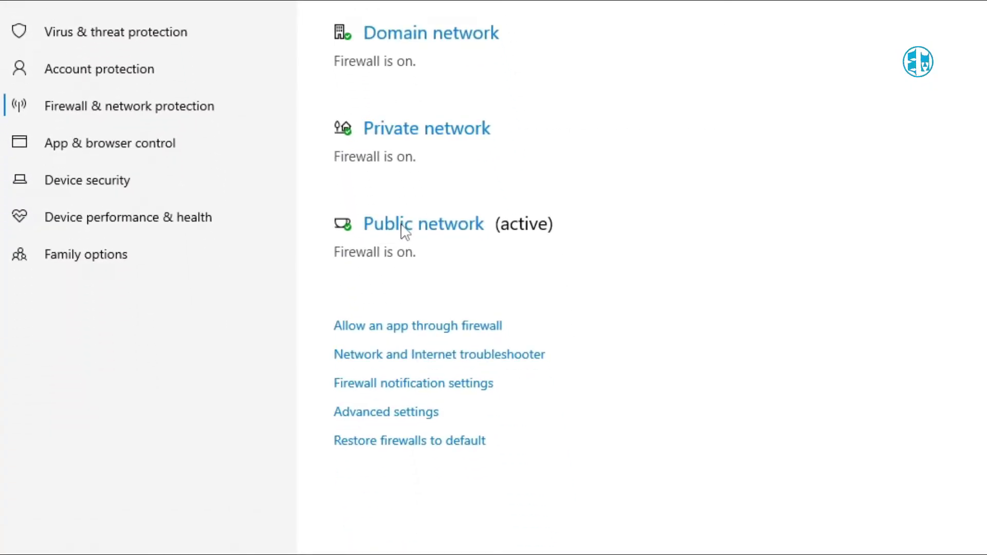
left_click(420, 329)
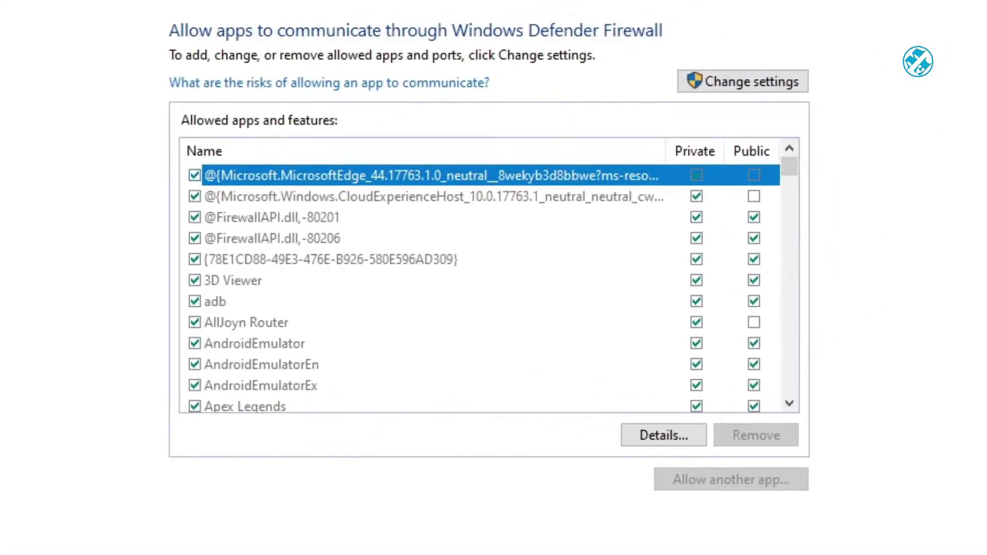
Unlock the allowed apps list for changes and find the War Thunder entries in it.
left_click(723, 82)
scroll(519, 241, "down", 6)
scroll(507, 272, "down", 20)
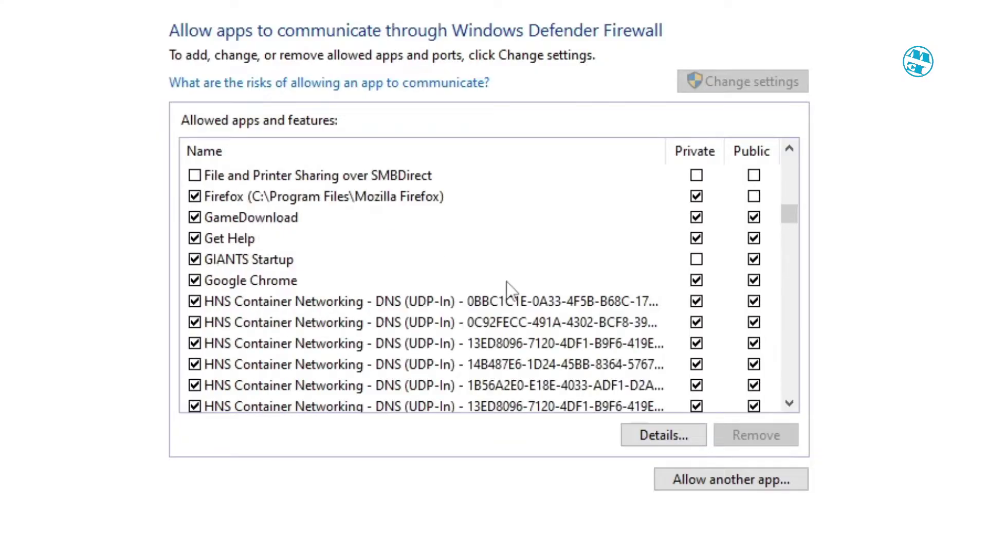
scroll(510, 347, "down", 18)
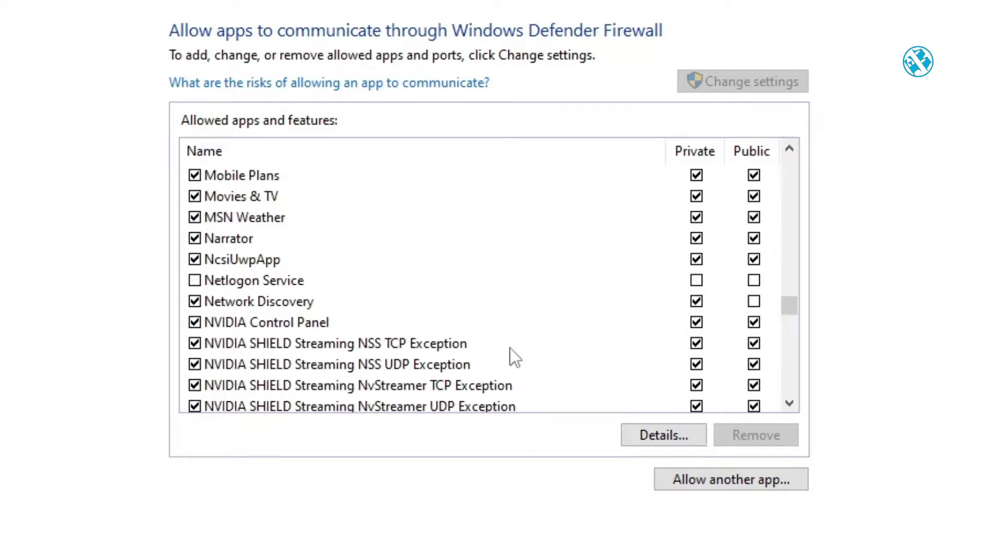
scroll(509, 348, "down", 3)
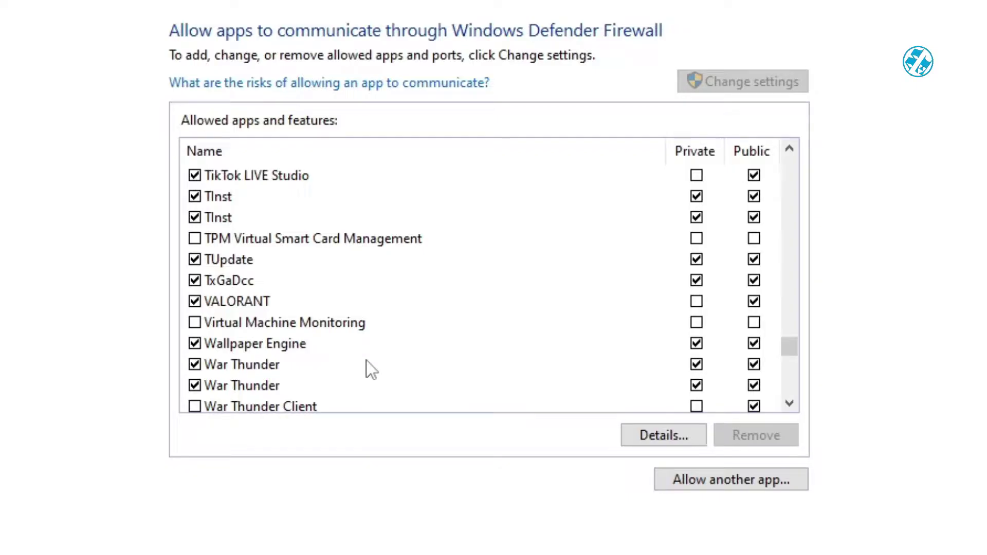
Start browsing for another app to allow, and open War Thunder's local files folder from the Steam library.
left_click(705, 484)
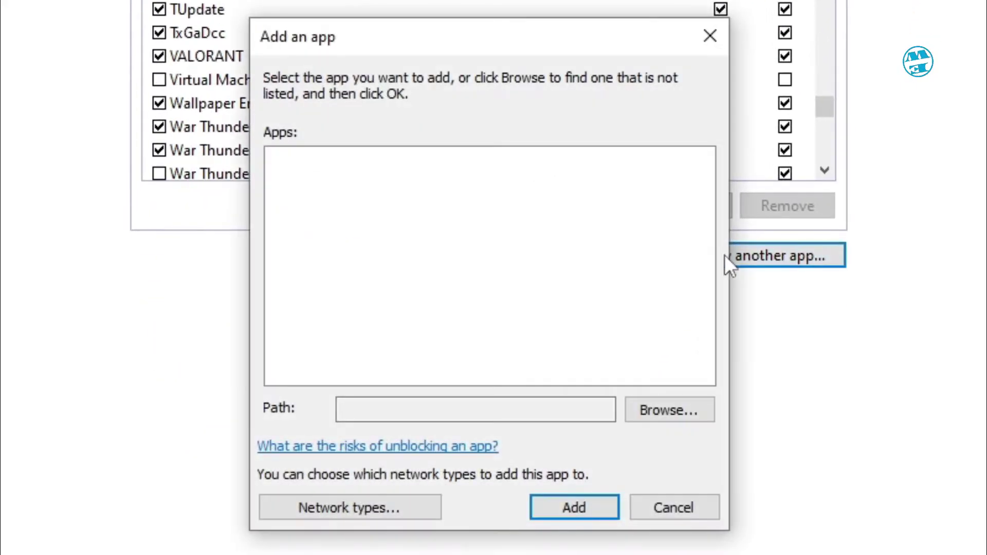
left_click(668, 410)
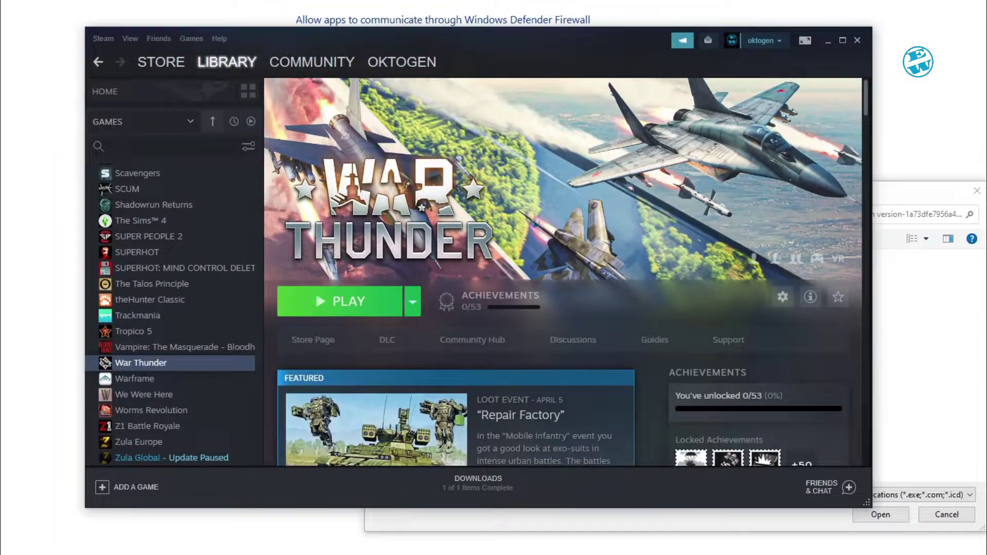
right_click(147, 361)
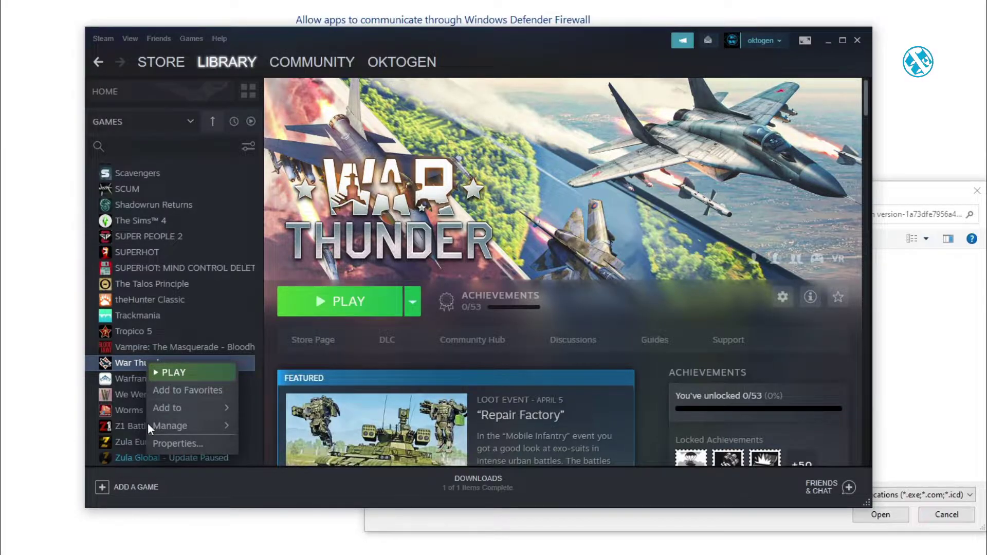
mouse_move(183, 424)
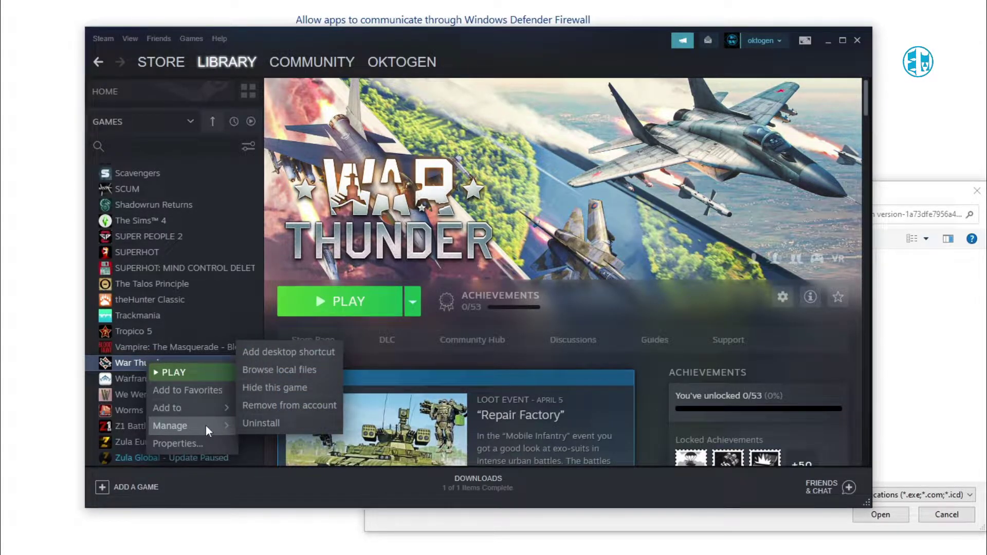
left_click(279, 370)
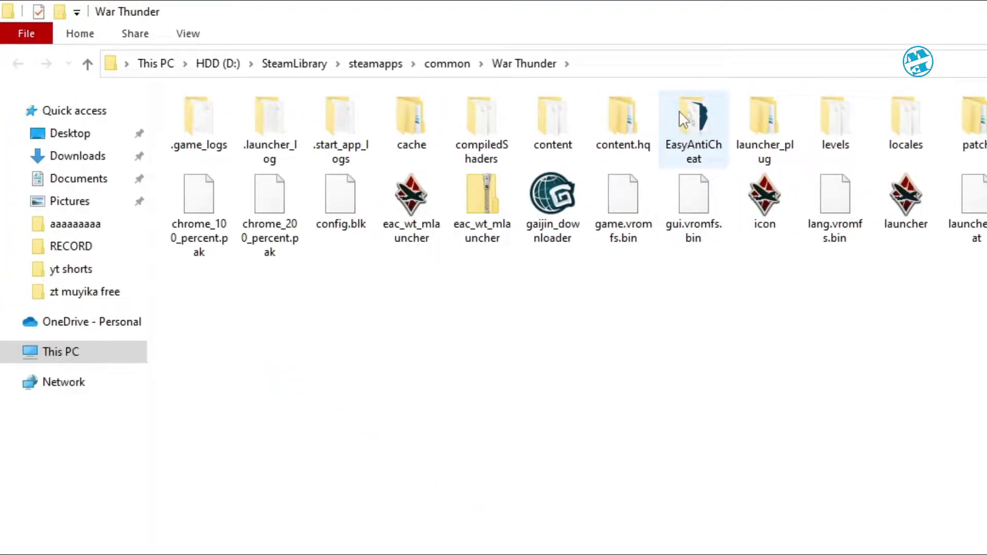
Copy the path D:\SteamLibrary\steamapps\common\War Thunder and open that folder in the firewall's Browse dialog.
left_click(681, 68)
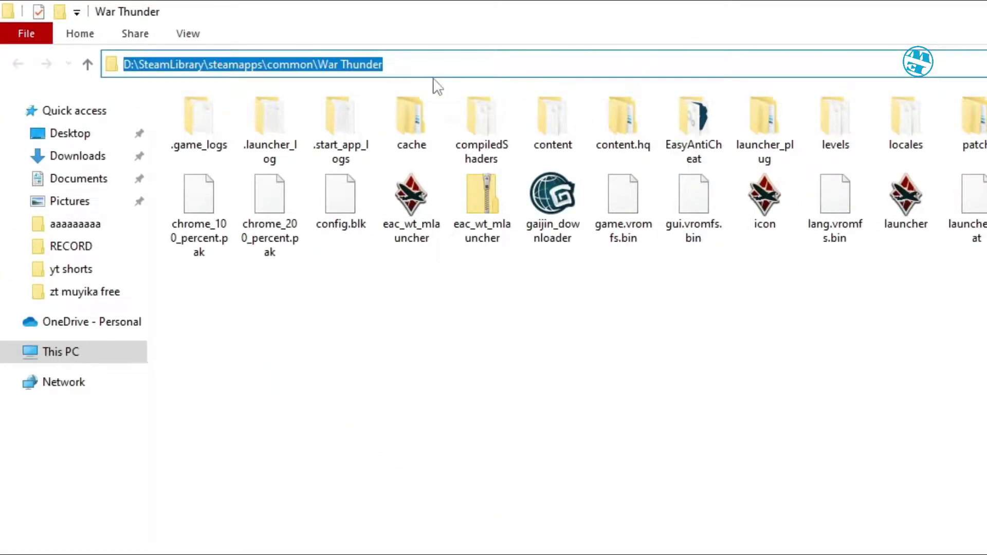
right_click(272, 71)
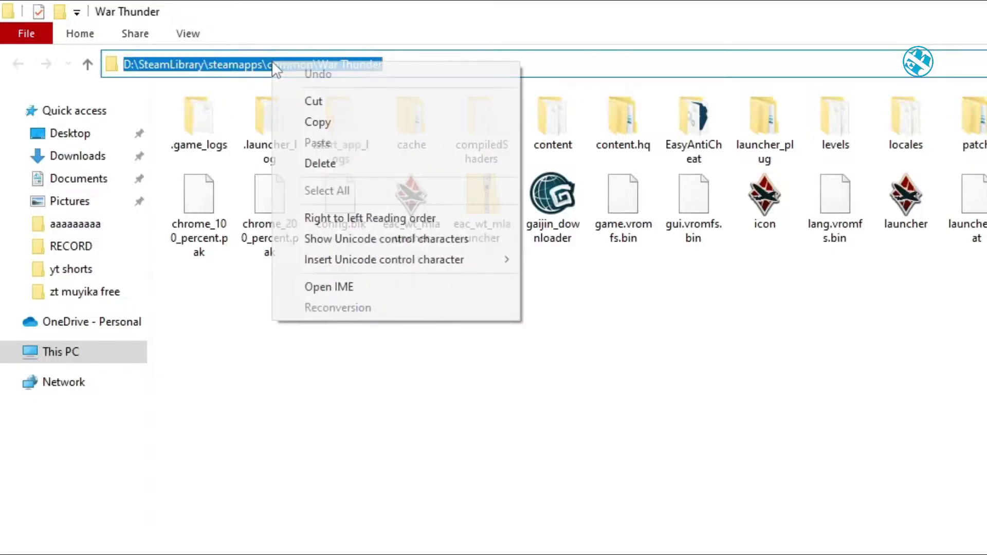
left_click(320, 123)
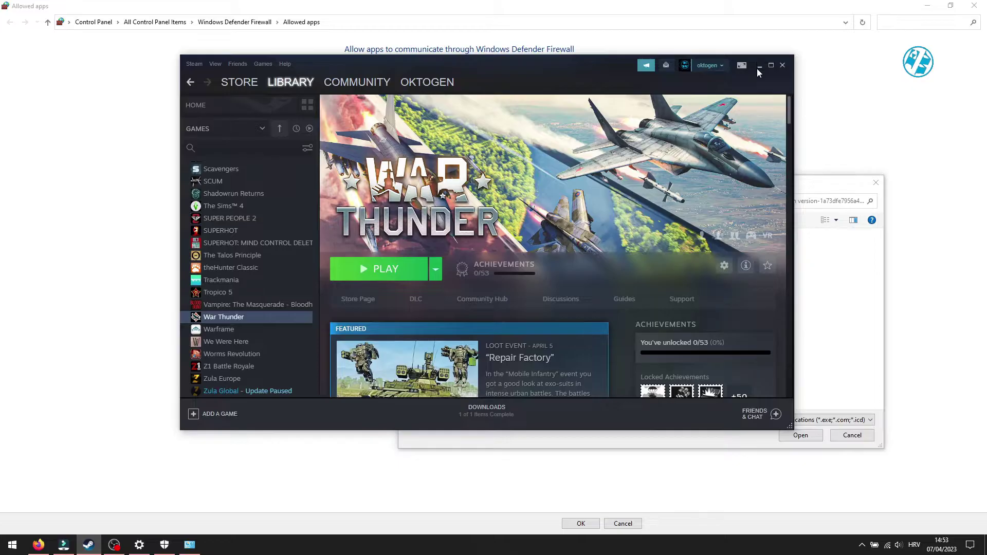
left_click(757, 69)
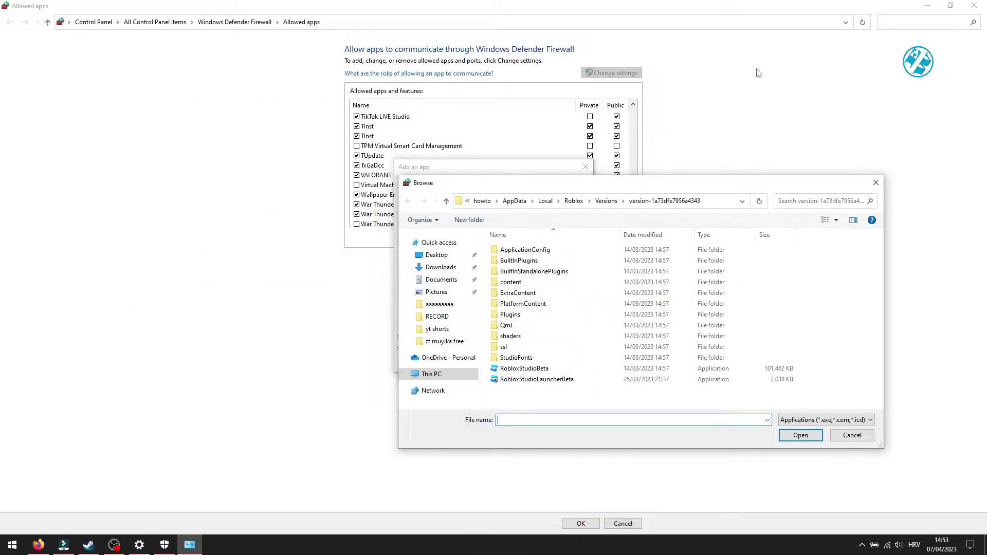
left_click(713, 202)
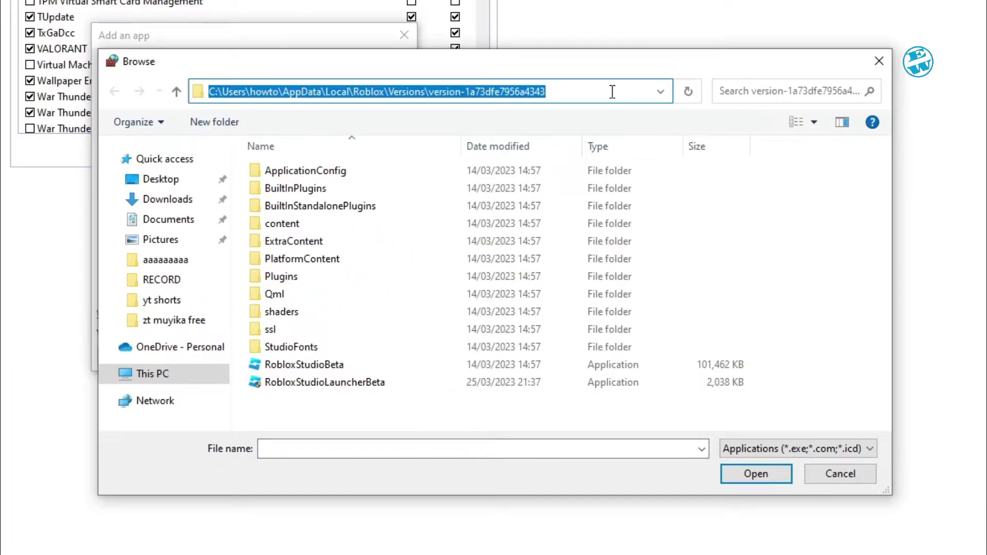
key("BackSpace")
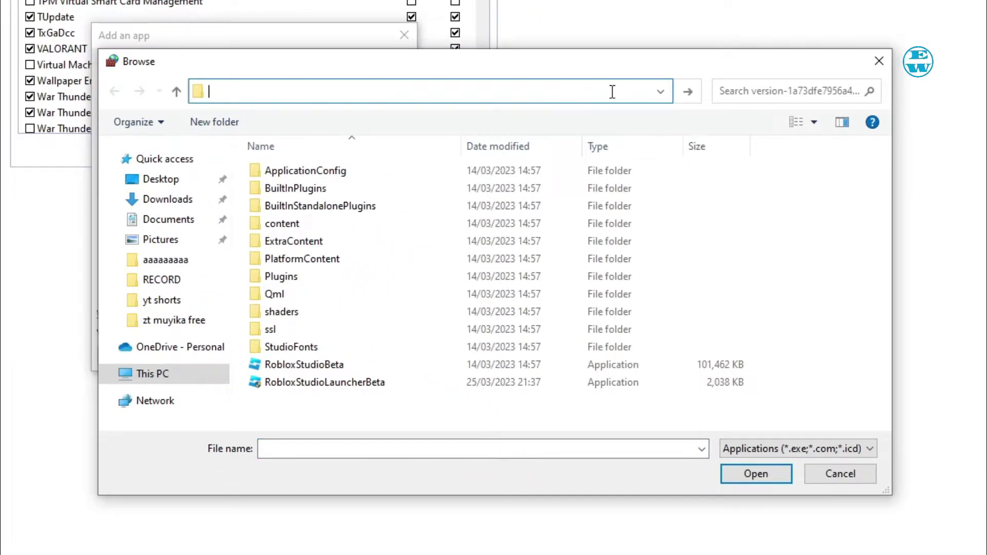
right_click(258, 91)
left_click(297, 163)
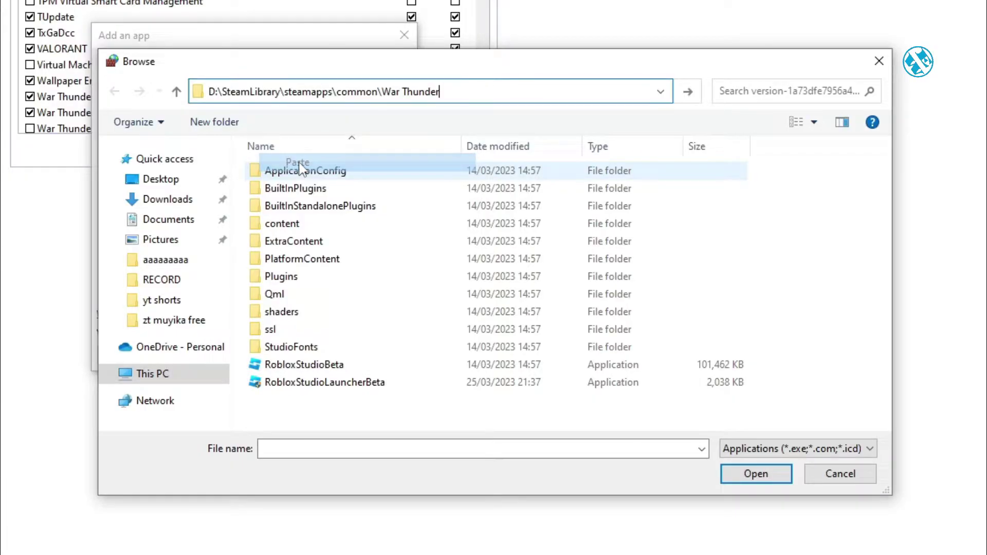
key("Return")
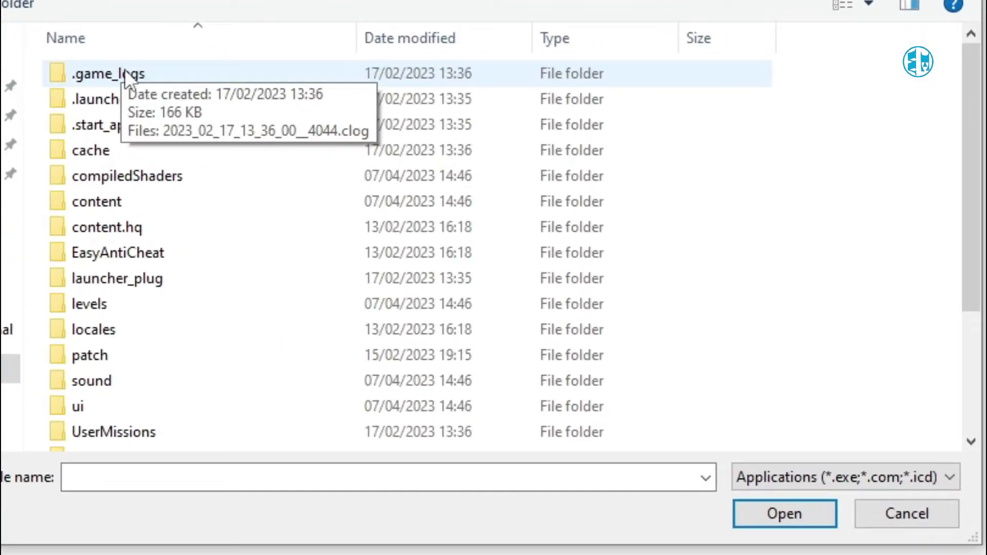
Choose the eac_wt_mlauncher application from the War Thunder folder as the app to add.
scroll(310, 187, "down", 2)
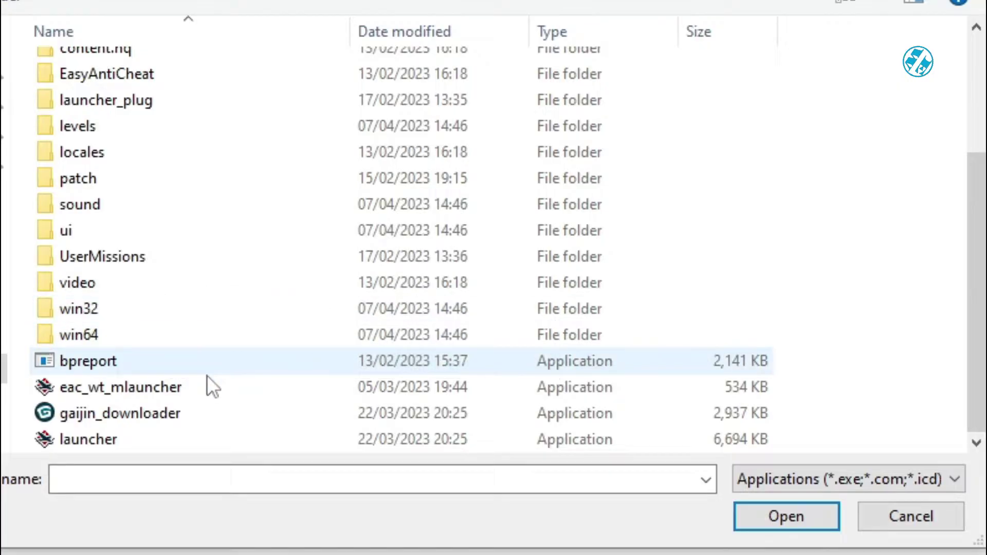
left_click(149, 388)
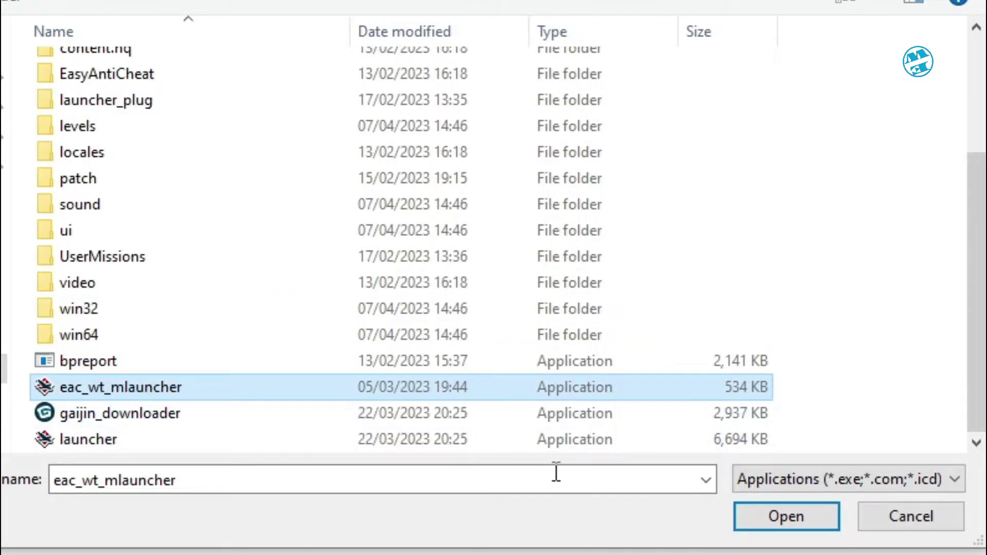
left_click(769, 516)
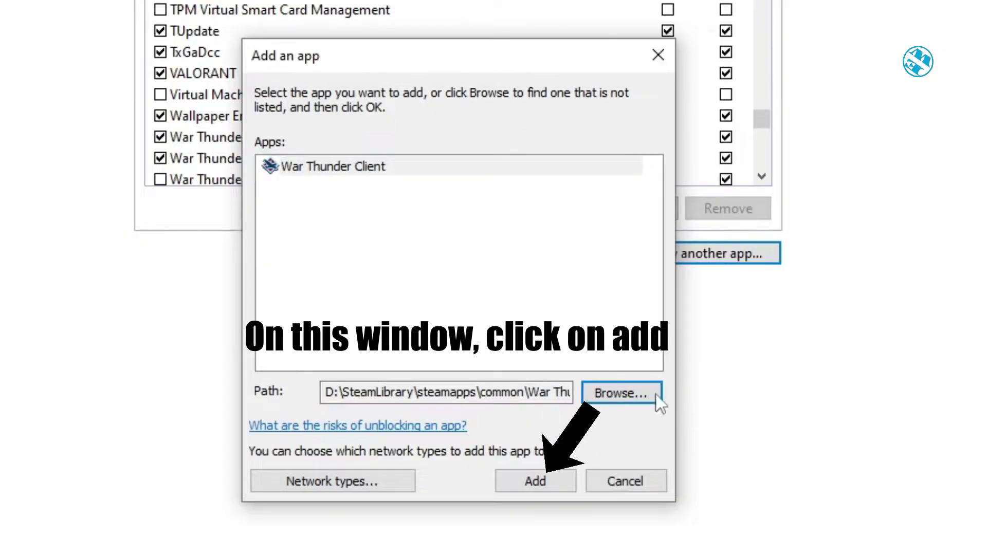
Choose the launcher application from the War Thunder folder as the app to add, and close the Add an app dialog.
left_click(619, 399)
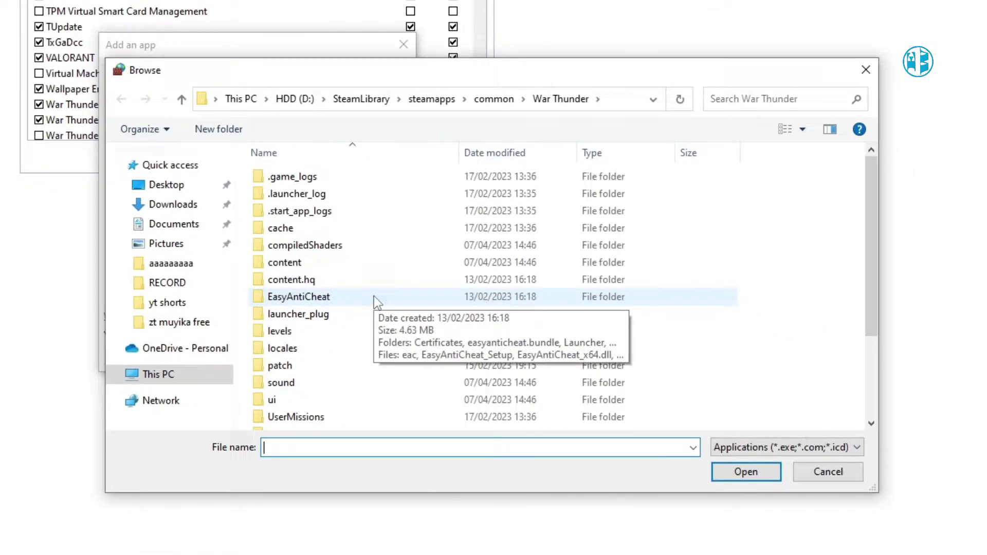
scroll(375, 296, "down", 3)
left_click(298, 421)
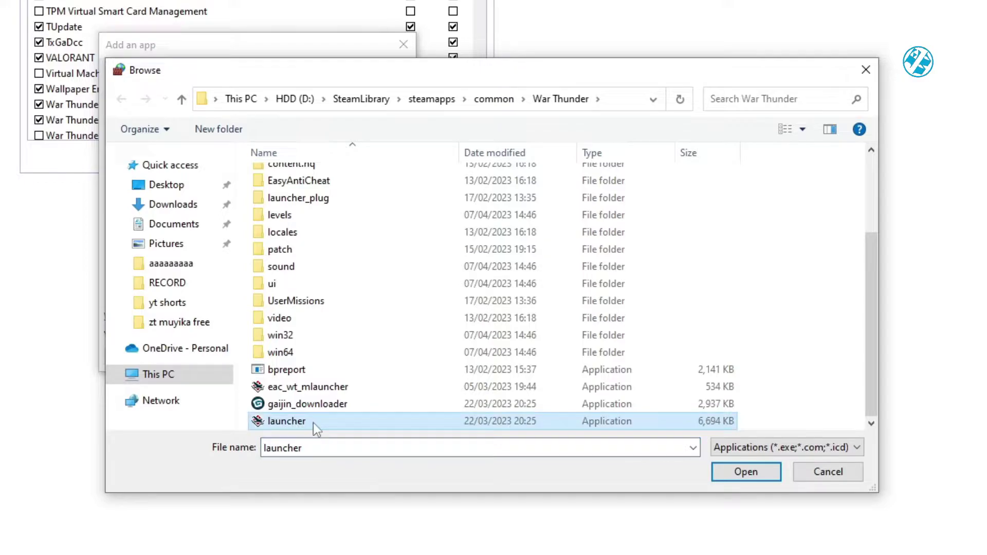
left_click(719, 473)
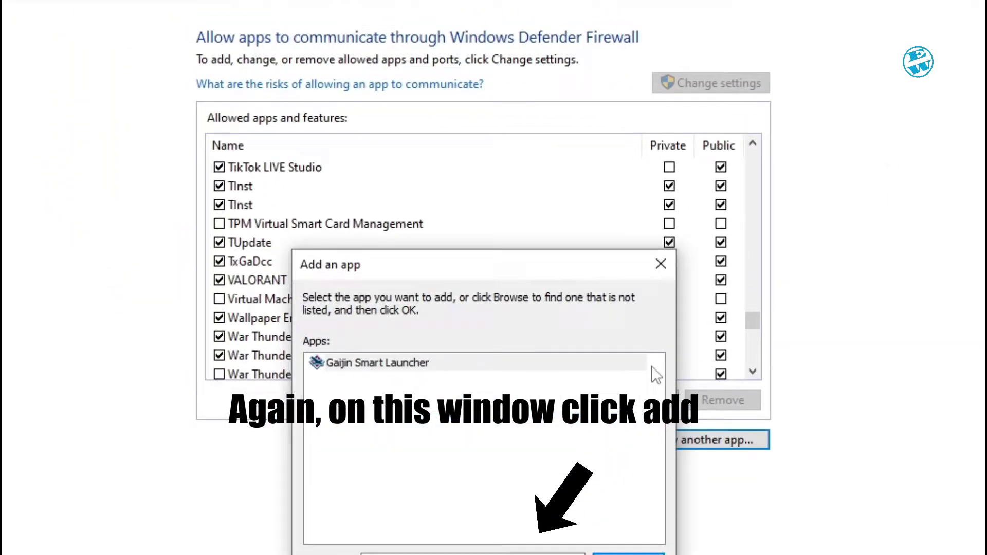
left_click(363, 416)
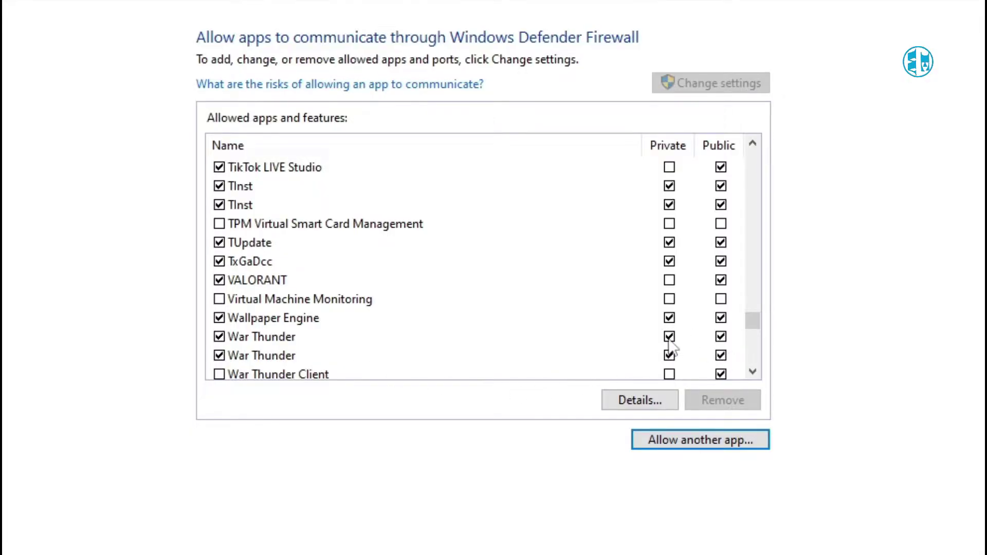
Close the Allowed apps, Windows Security and Settings windows to return to the desktop.
left_click(975, 6)
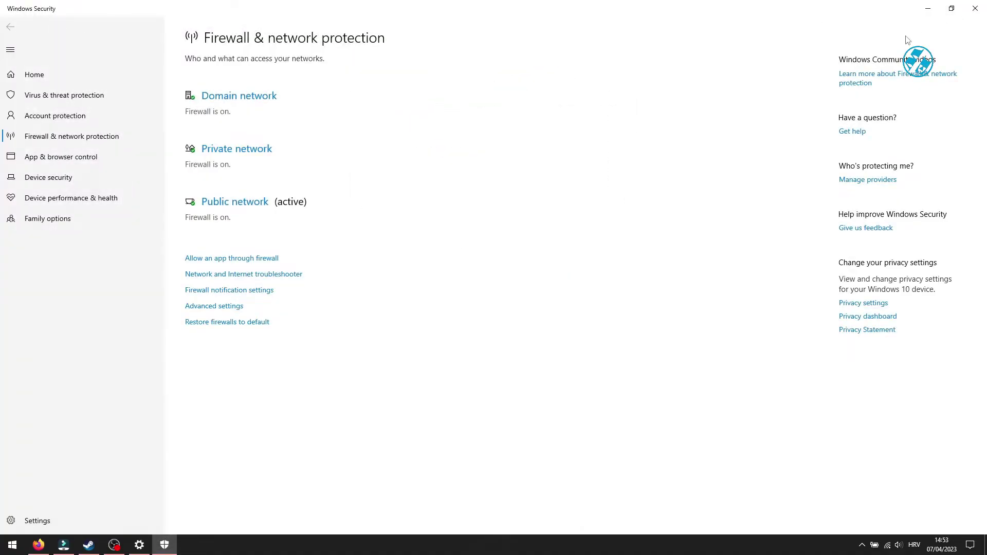
left_click(975, 8)
left_click(975, 8)
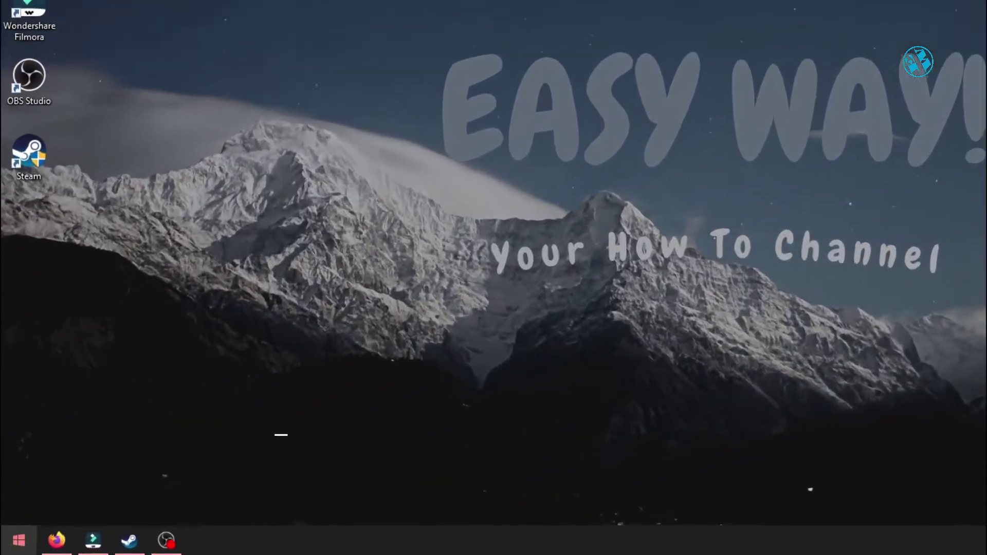
Open Device Manager and select the NVIDIA GeForce GTX 1070 under Display adapters.
right_click(19, 540)
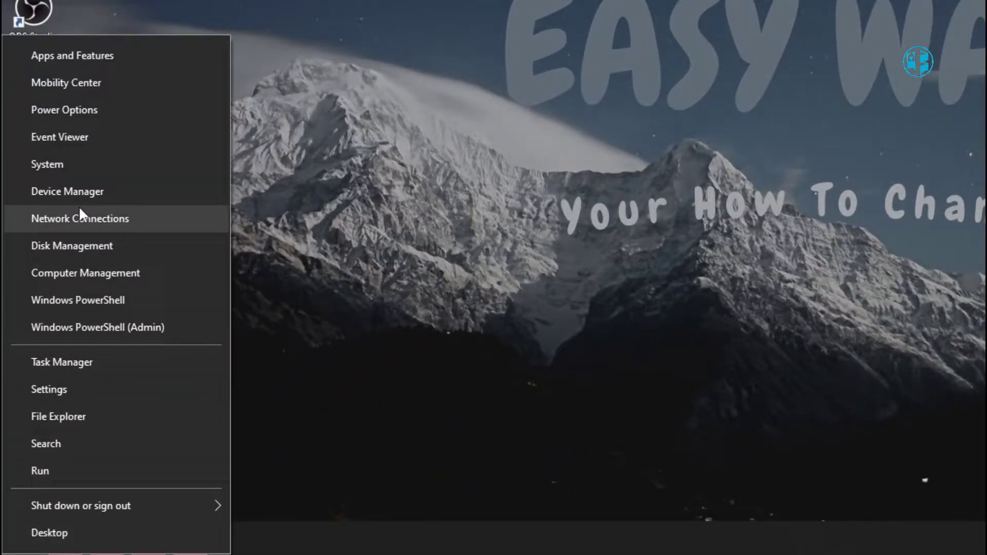
left_click(64, 194)
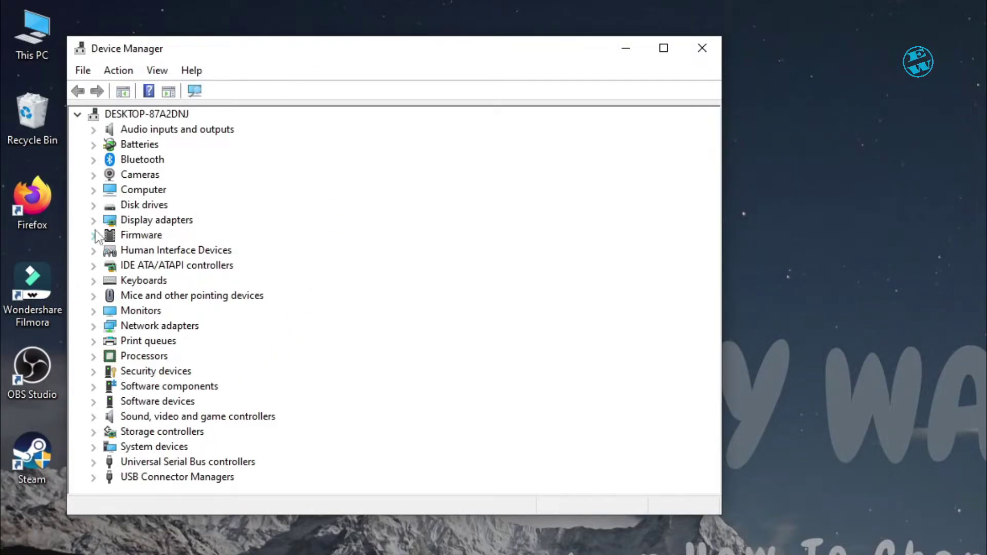
left_click(94, 221)
left_click(150, 236)
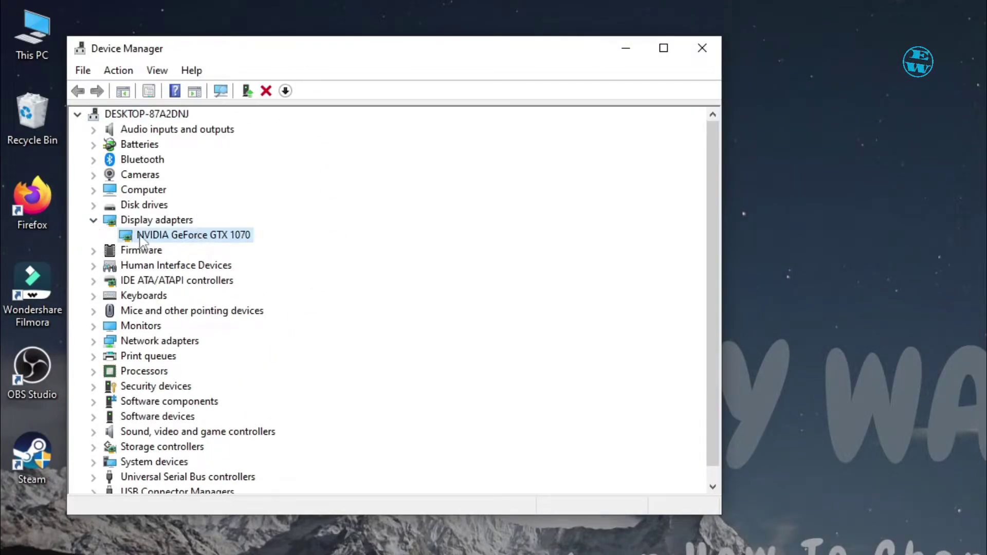
Update the GTX 1070's driver by searching automatically for drivers, and close the update wizard and Device Manager.
right_click(184, 239)
left_click(244, 247)
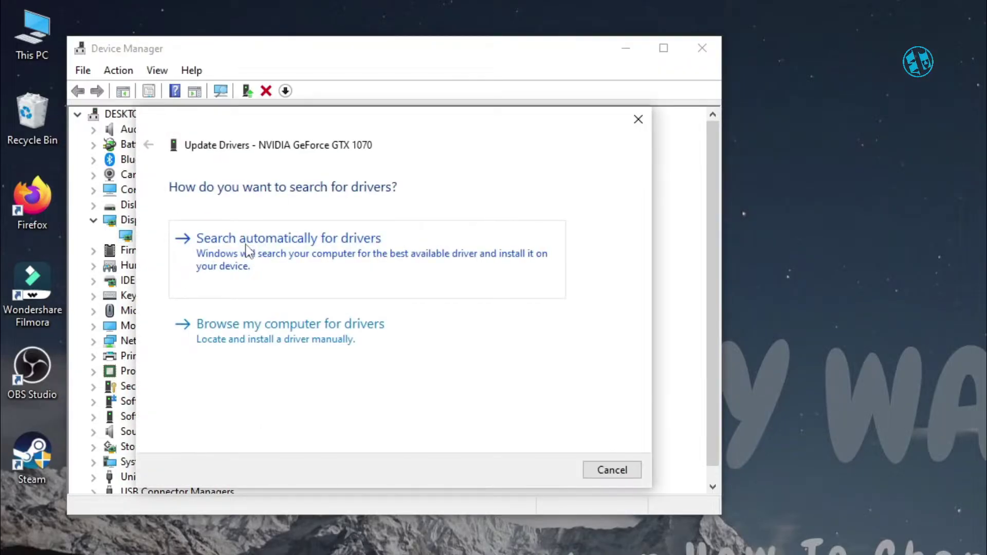
left_click(310, 238)
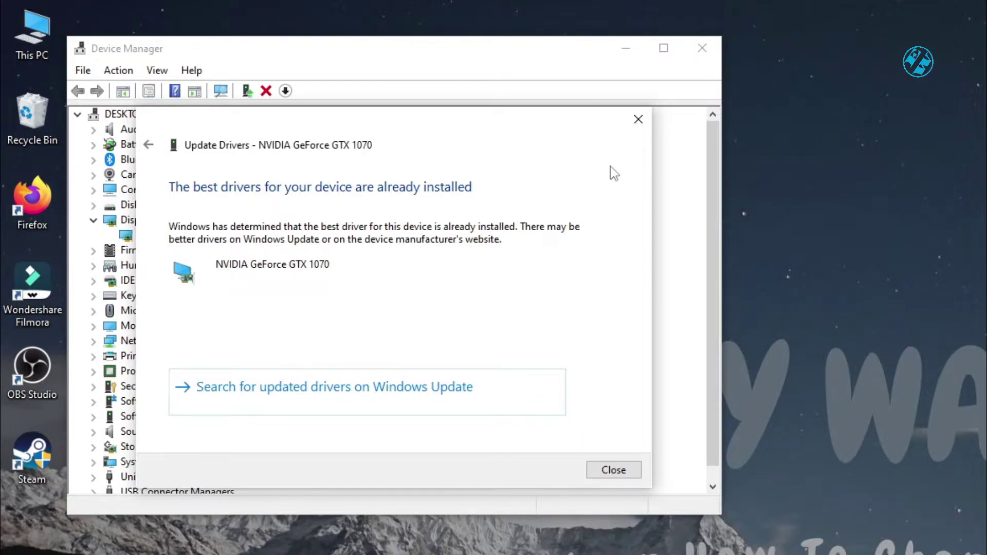
left_click(637, 118)
left_click(701, 48)
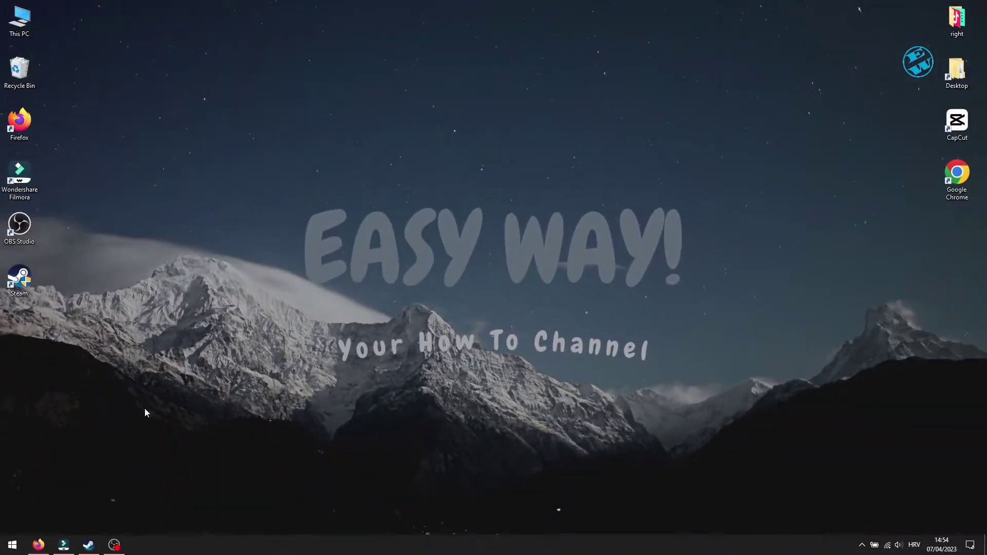
Switch to Firefox and examine the product series and product choices on NVIDIA's driver download page.
left_click(40, 545)
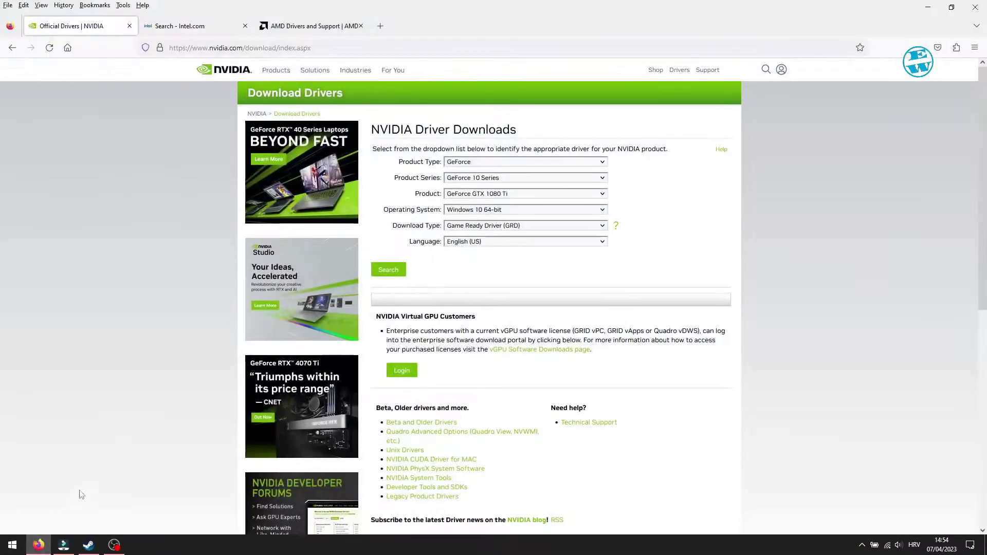
left_click(513, 177)
left_click(514, 178)
left_click(491, 194)
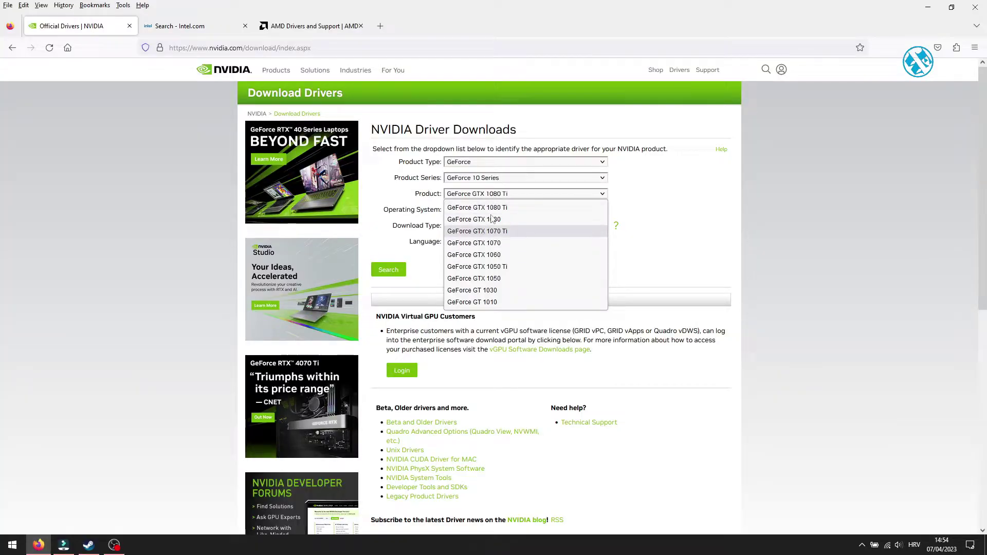
Look over the Intel HD Graphics driver downloads and the AMD drivers and support page, and close the browser.
left_click(186, 28)
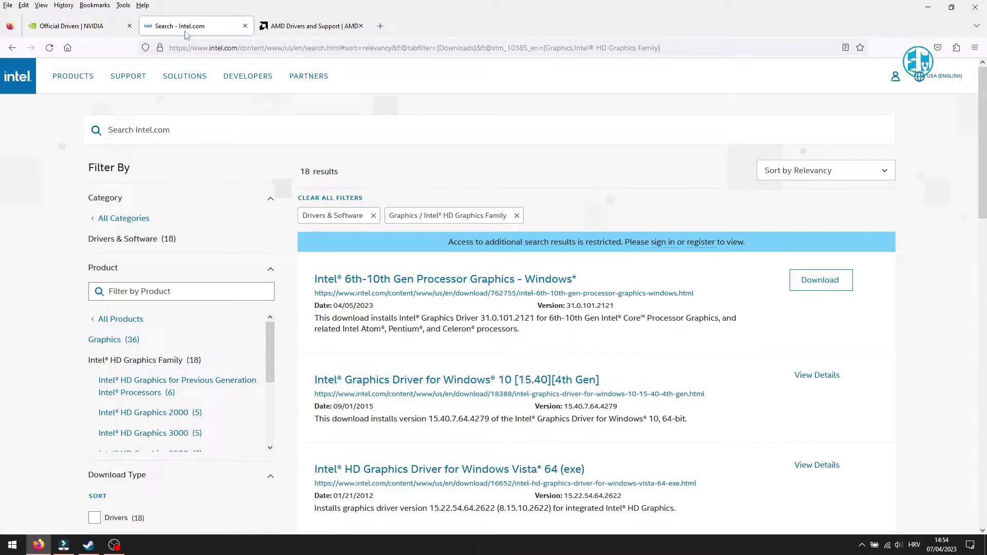
scroll(468, 332, "down", 5)
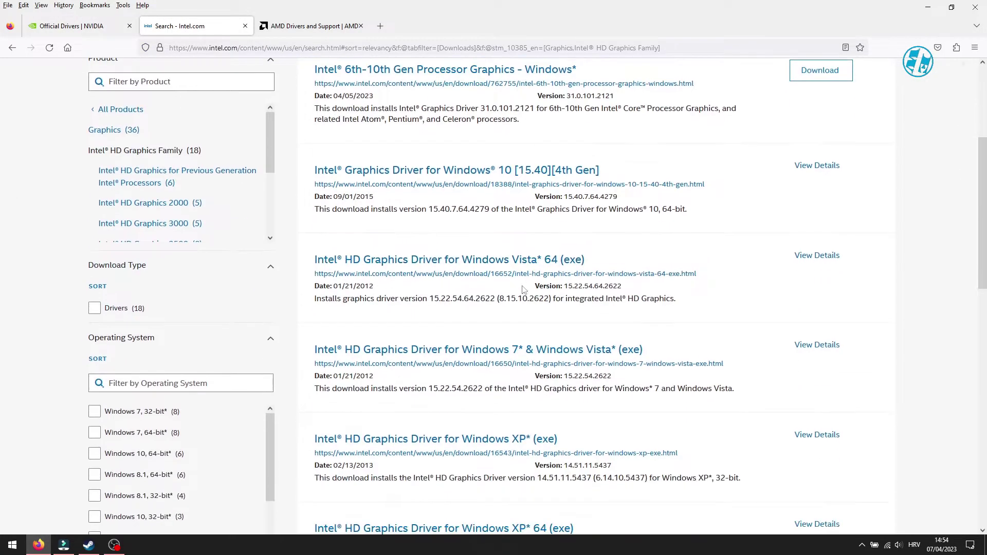
left_click(311, 26)
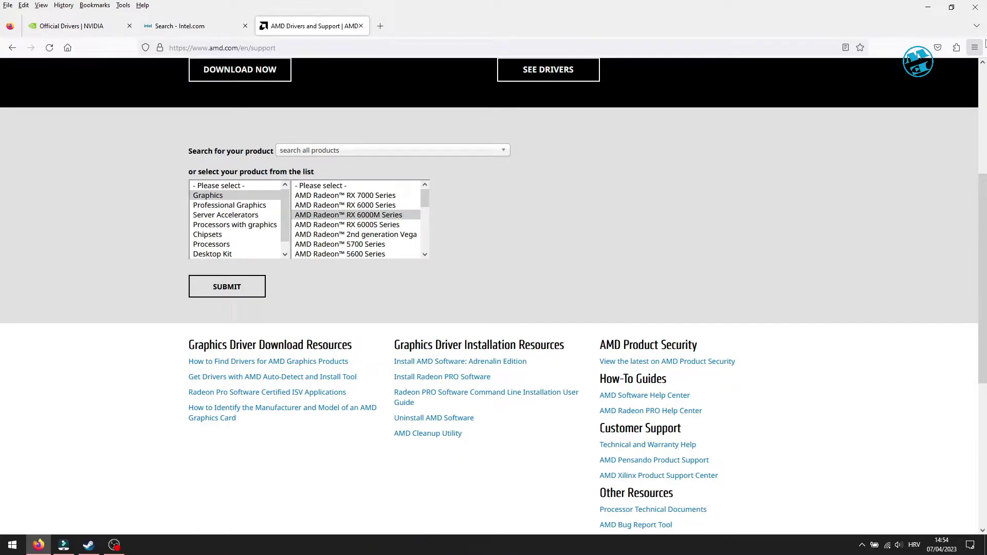
left_click(975, 8)
Open GeForce Experience and check for updates to the GeForce Game Ready Driver.
left_click(813, 541)
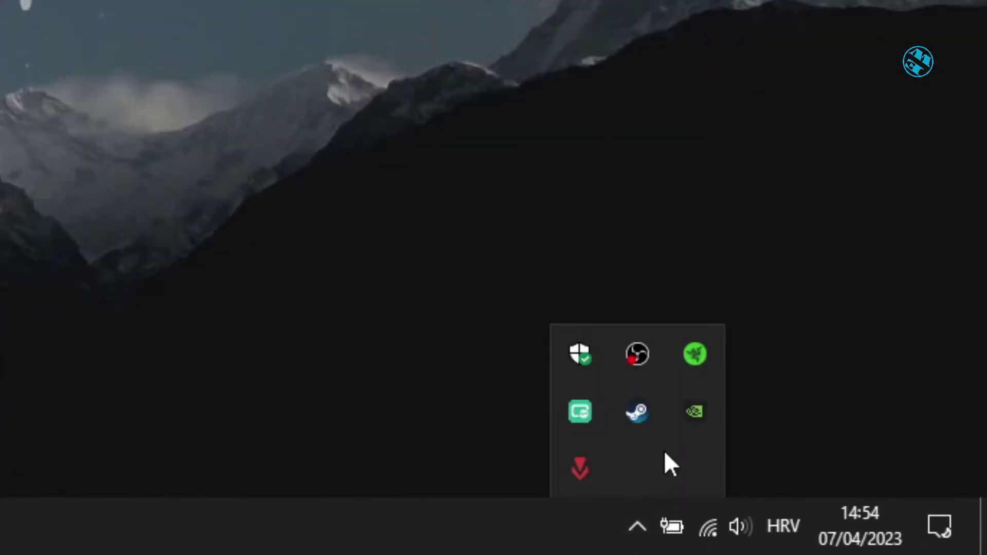
right_click(688, 411)
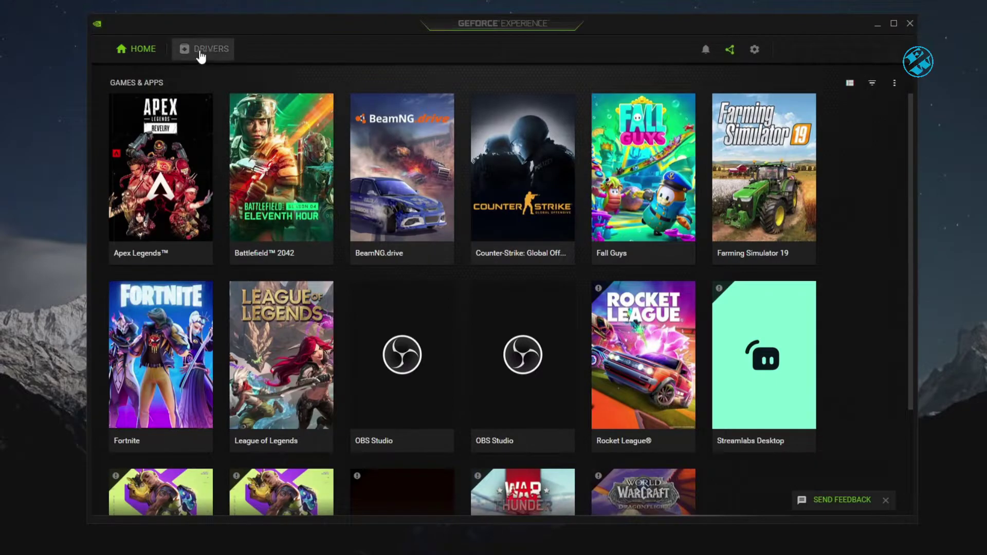
left_click(211, 53)
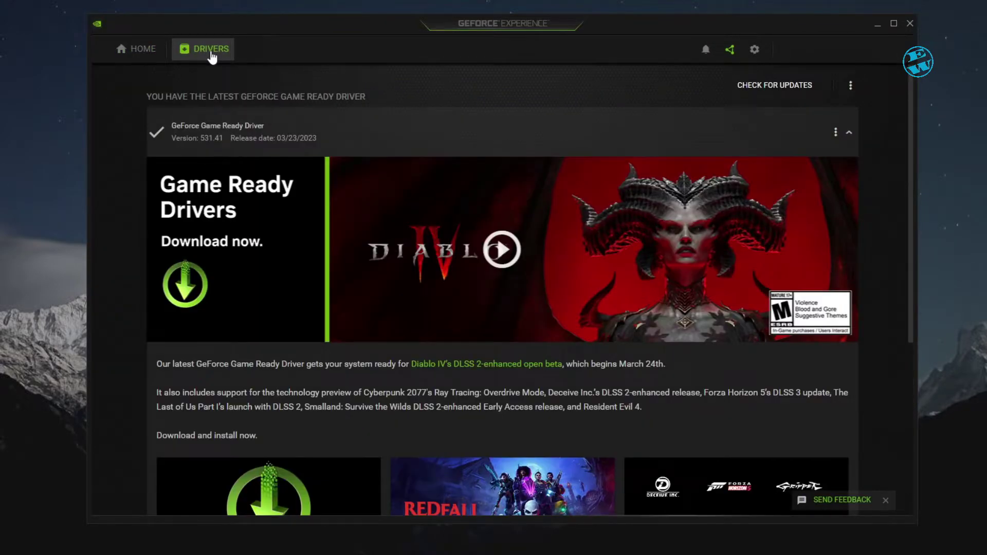
left_click(752, 89)
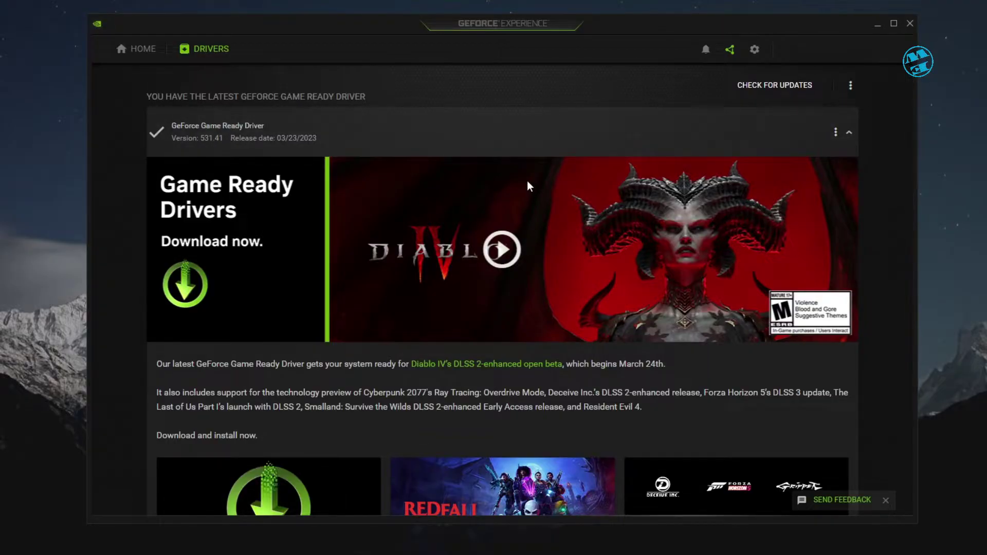
scroll(526, 257, "down", 2)
scroll(527, 258, "up", 2)
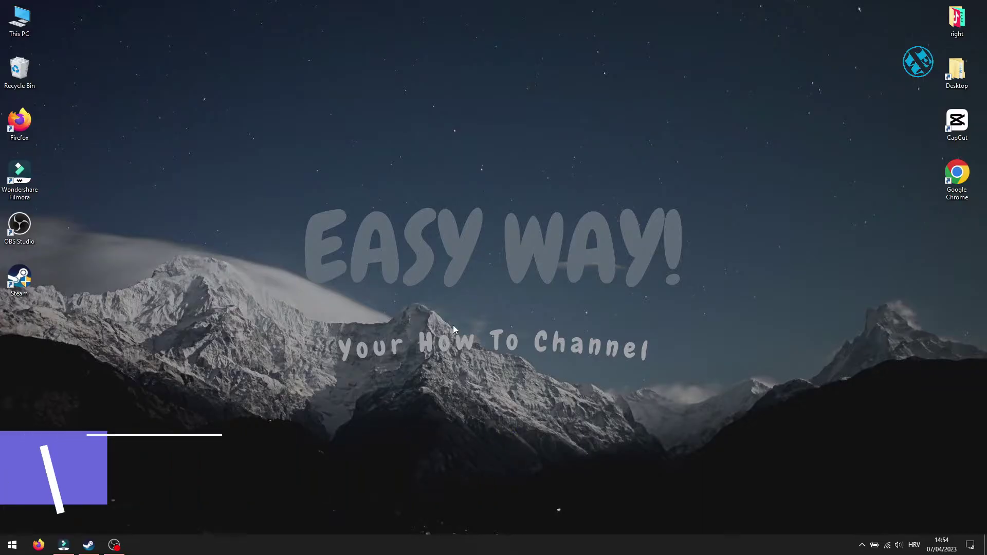
left_click(12, 544)
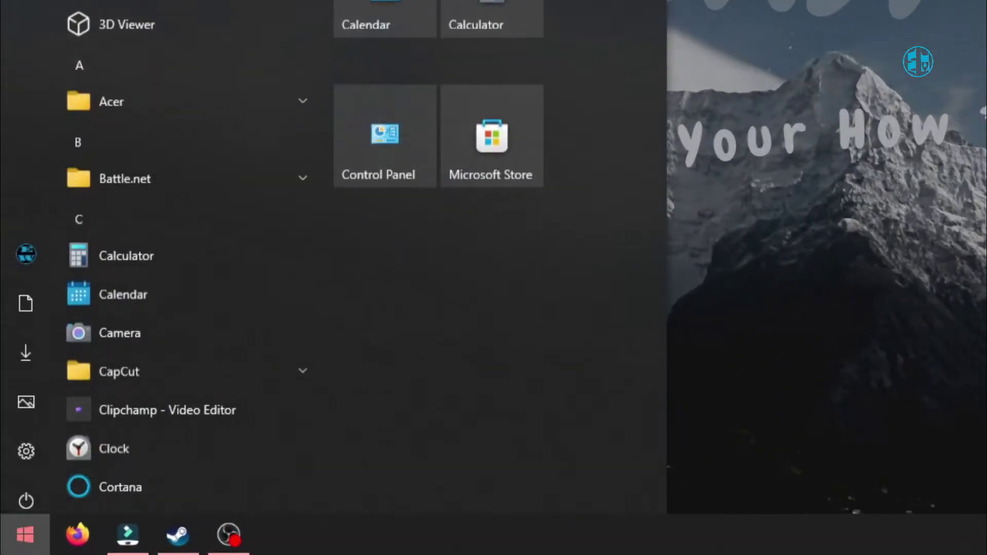
left_click(29, 445)
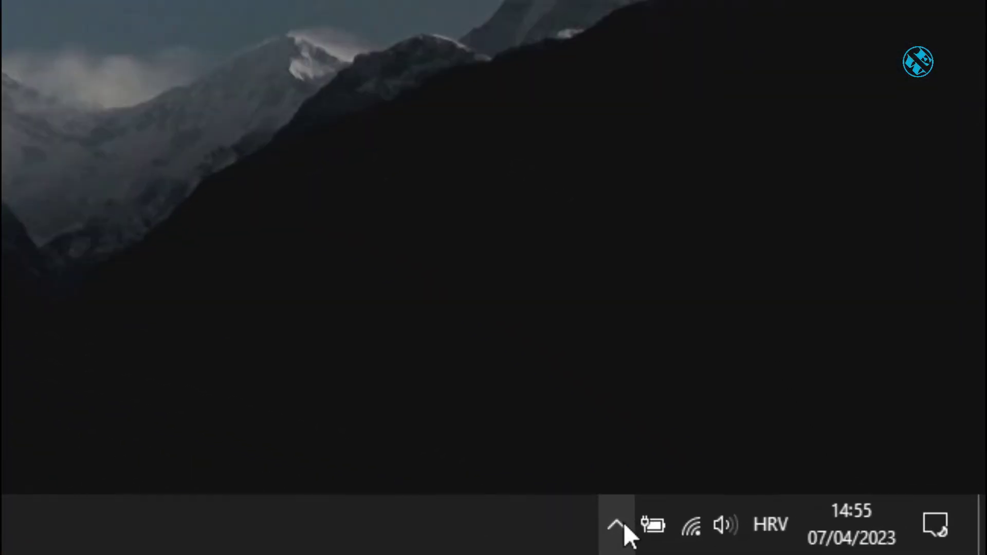
Show the running Steam app's options, and review the Steam desktop shortcut's compatibility settings before closing its properties.
left_click(861, 544)
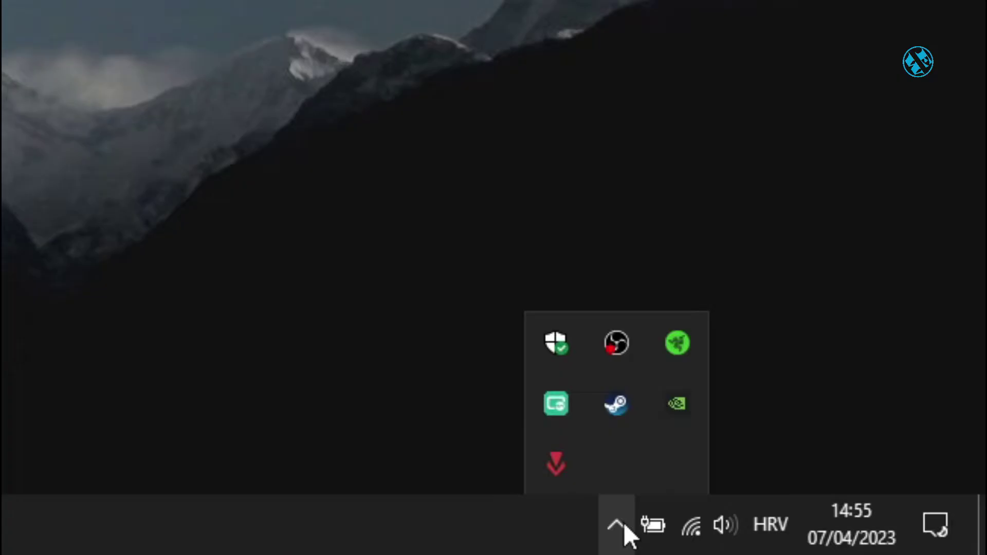
right_click(618, 411)
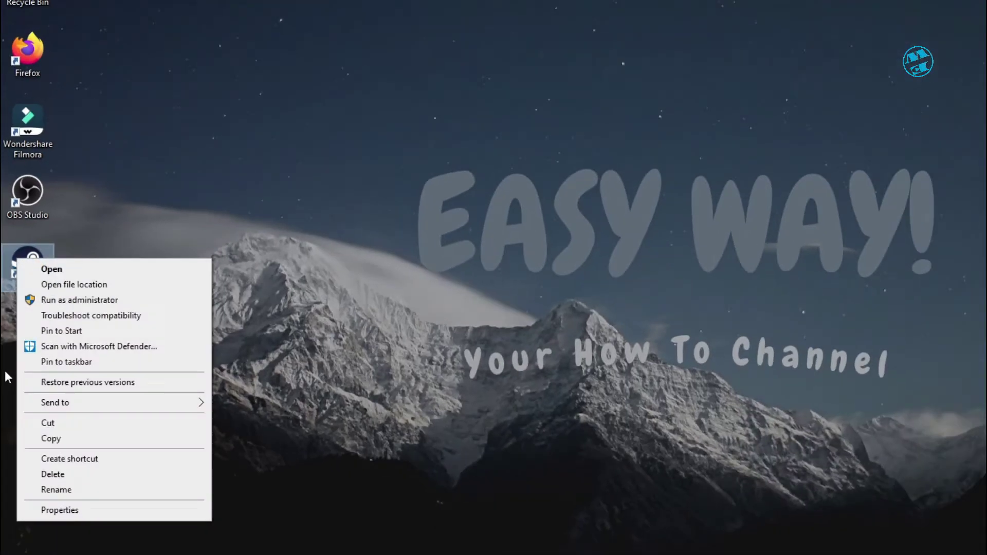
left_click(69, 510)
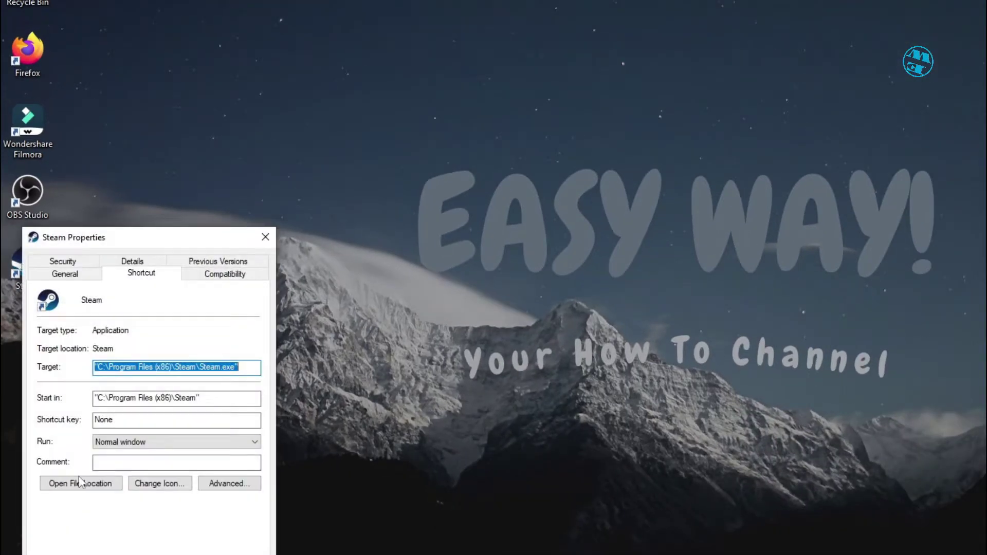
left_click_drag(146, 239, 564, 78)
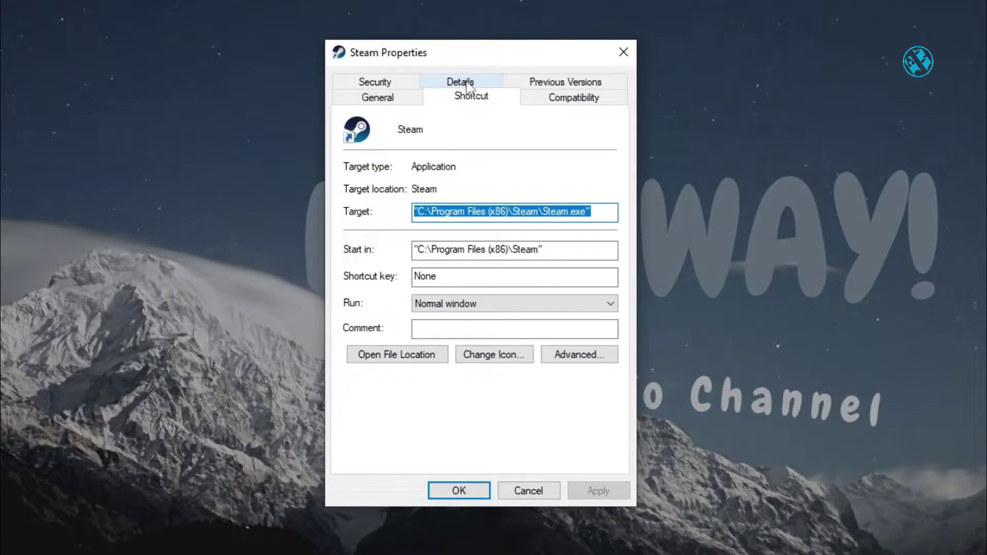
left_click(588, 103)
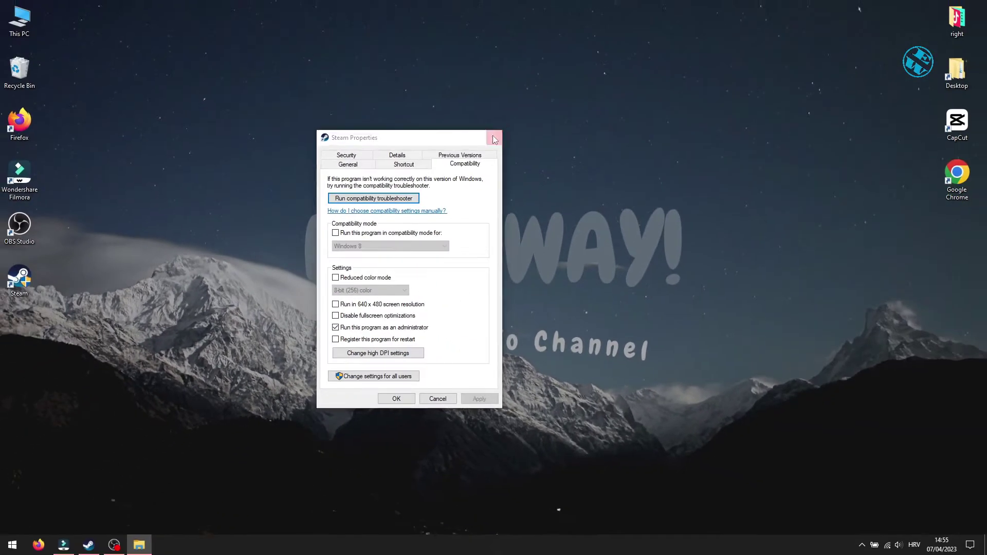
left_click(623, 52)
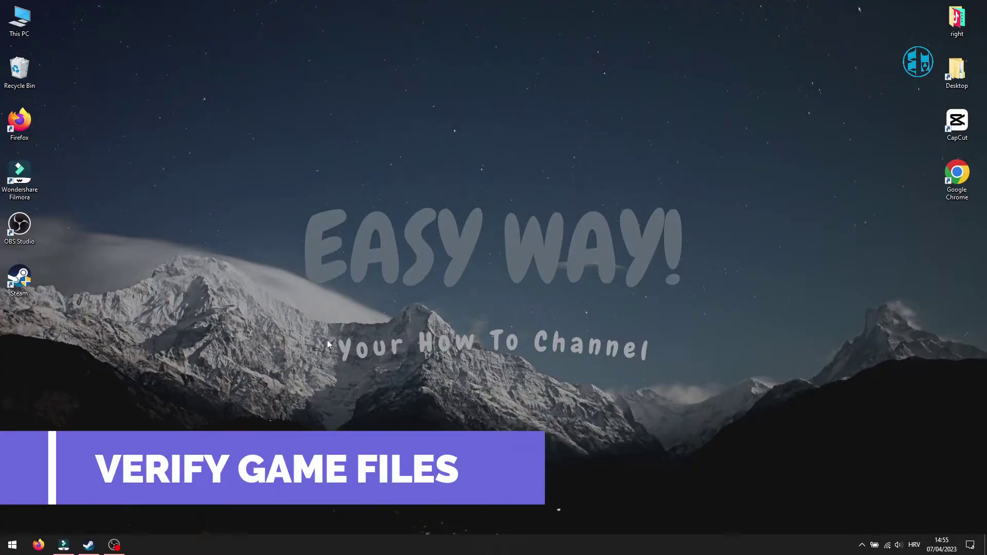
Switch to Steam and show the Local Files properties of War Thunder from the library.
left_click(88, 545)
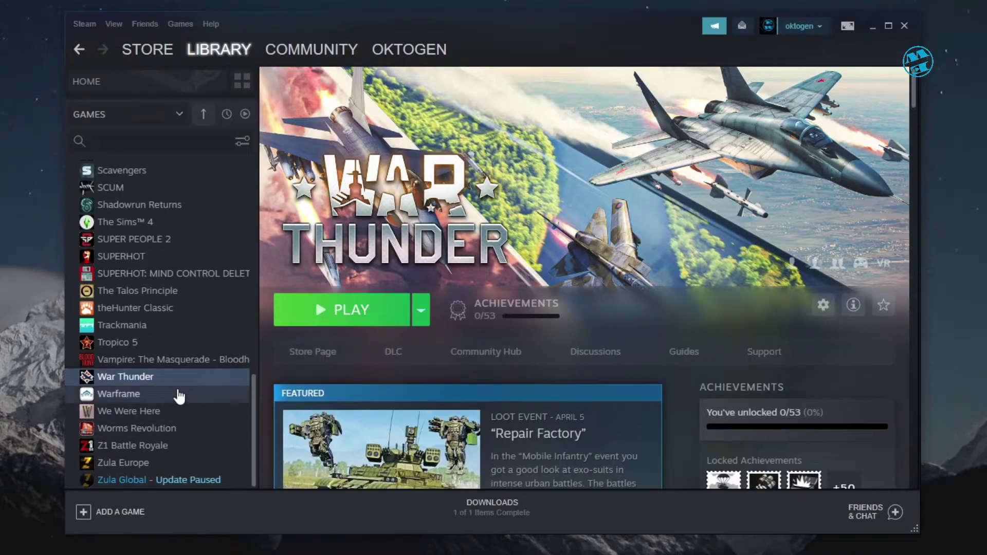
right_click(134, 374)
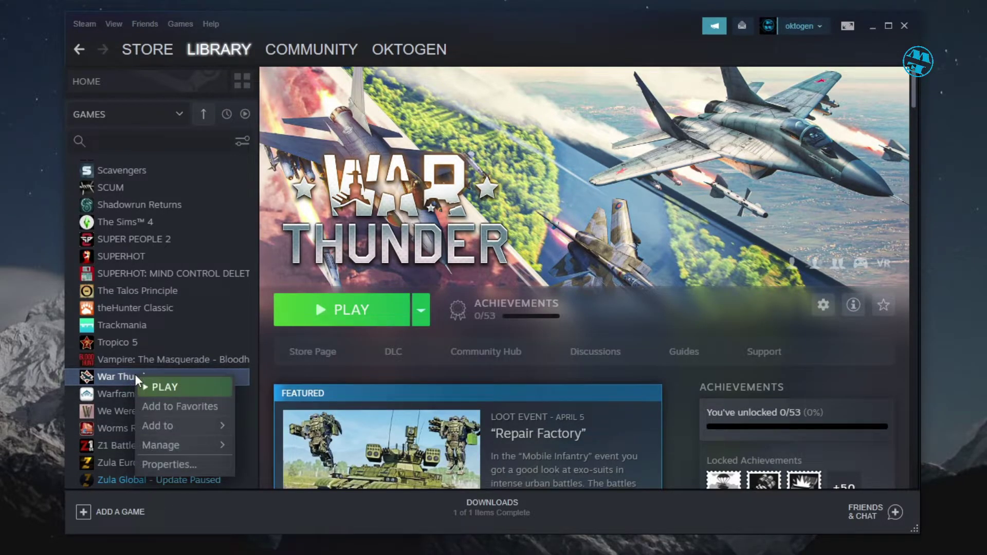
left_click(159, 464)
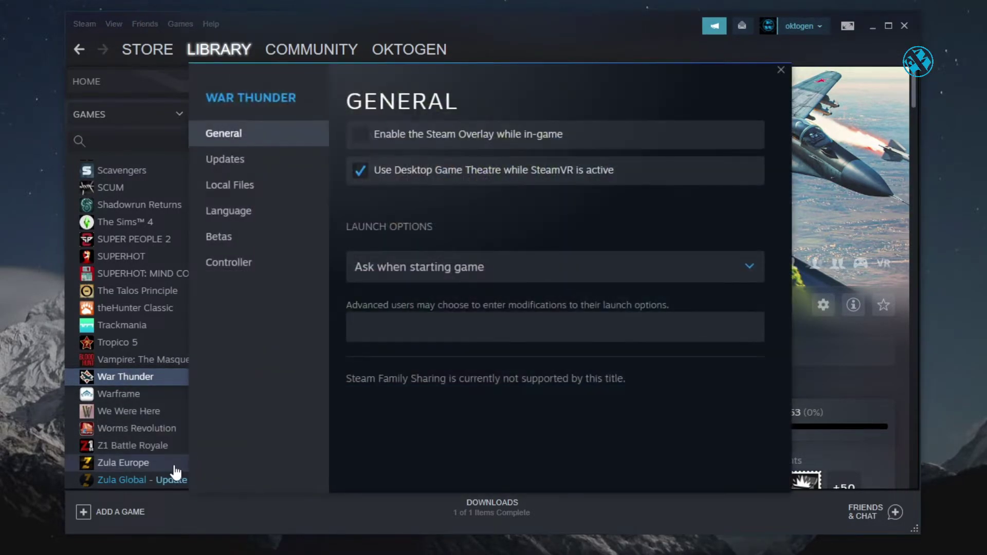
left_click(232, 186)
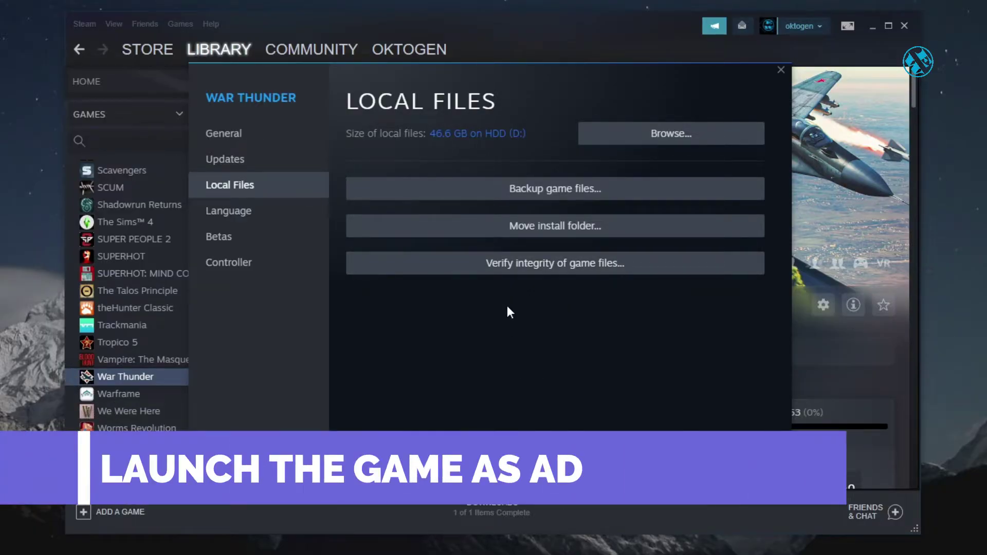
Browse War Thunder's installation folder and open its win64 subfolder.
left_click(663, 134)
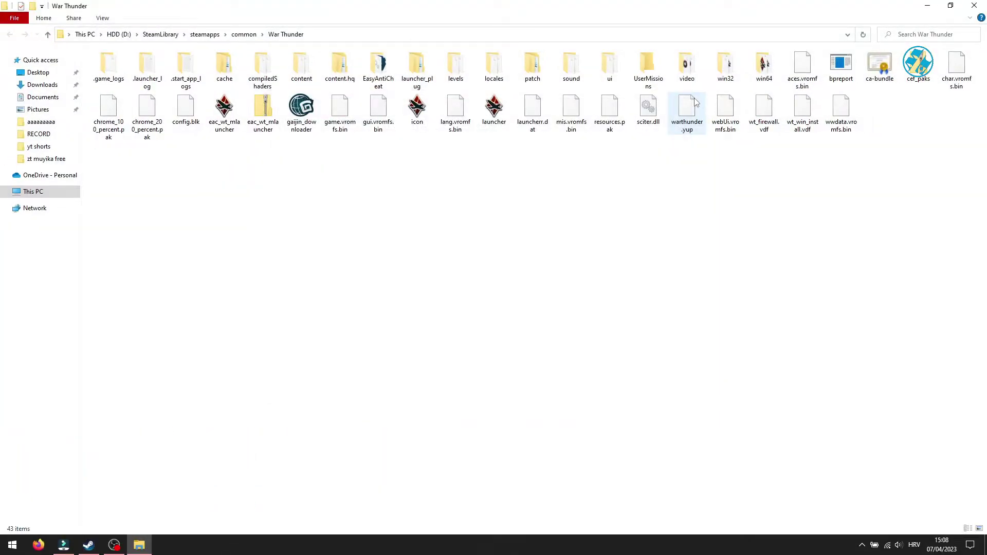
left_click(766, 68)
double_click(765, 67)
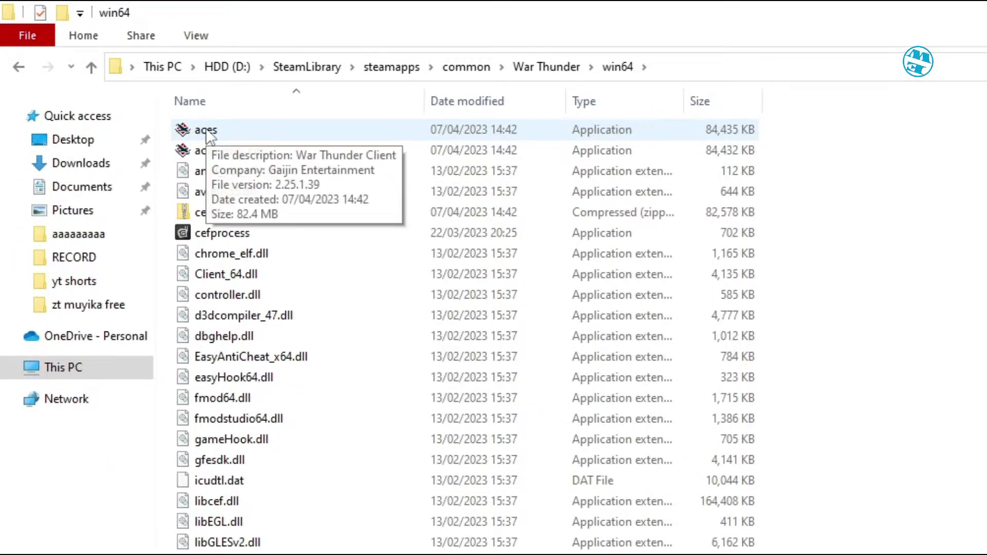
Set the aces application to run as an administrator with fullscreen optimizations disabled, and apply the compatibility settings.
left_click(207, 131)
right_click(207, 131)
left_click(264, 472)
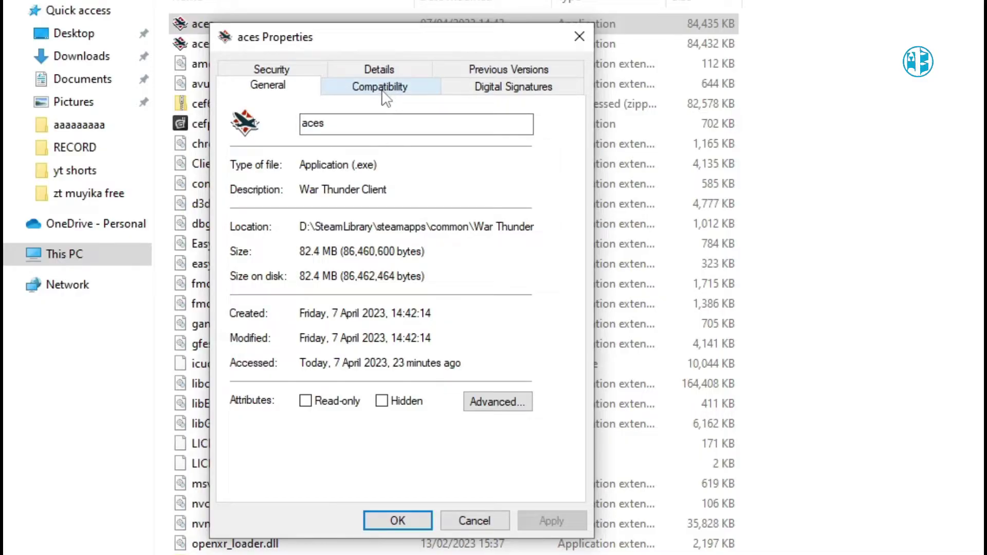
left_click(380, 87)
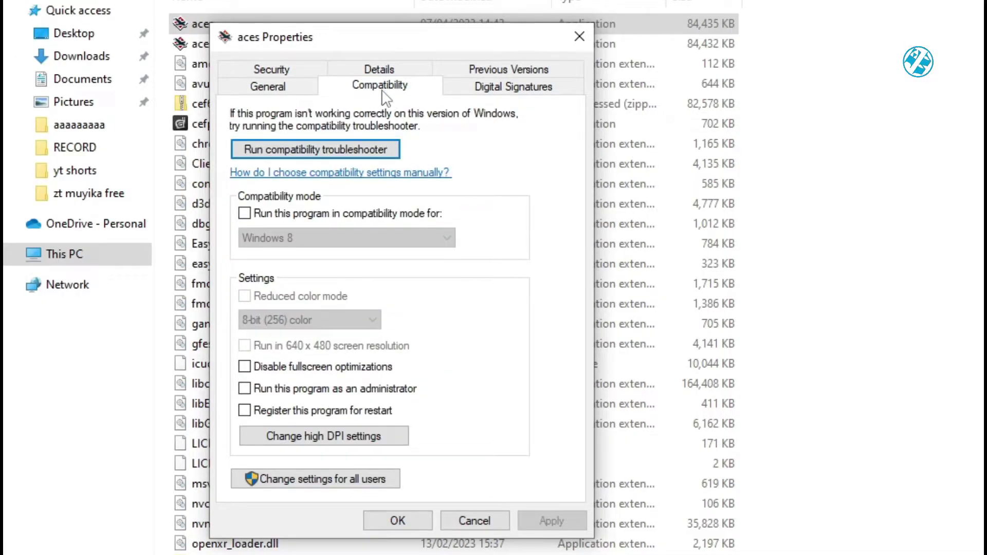
left_click(245, 389)
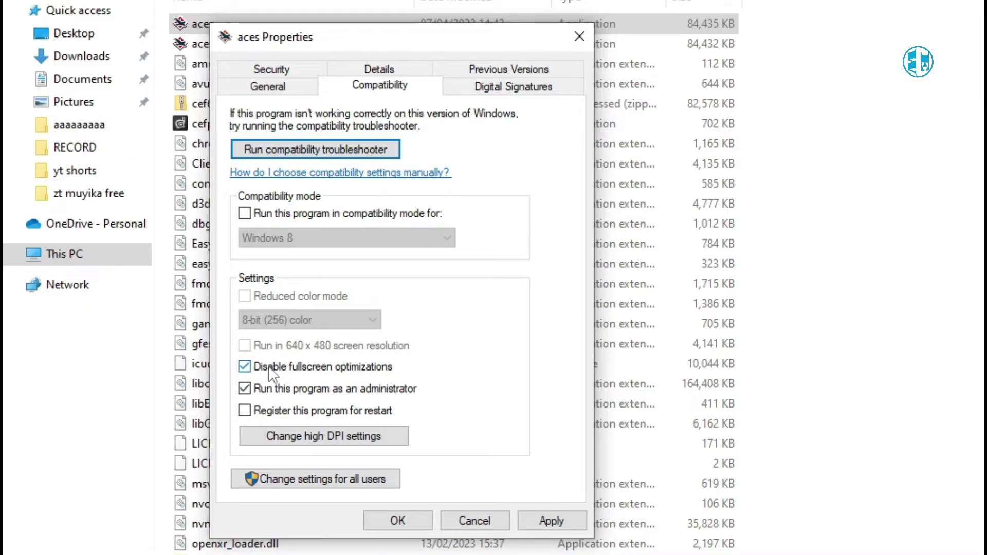
left_click(550, 525)
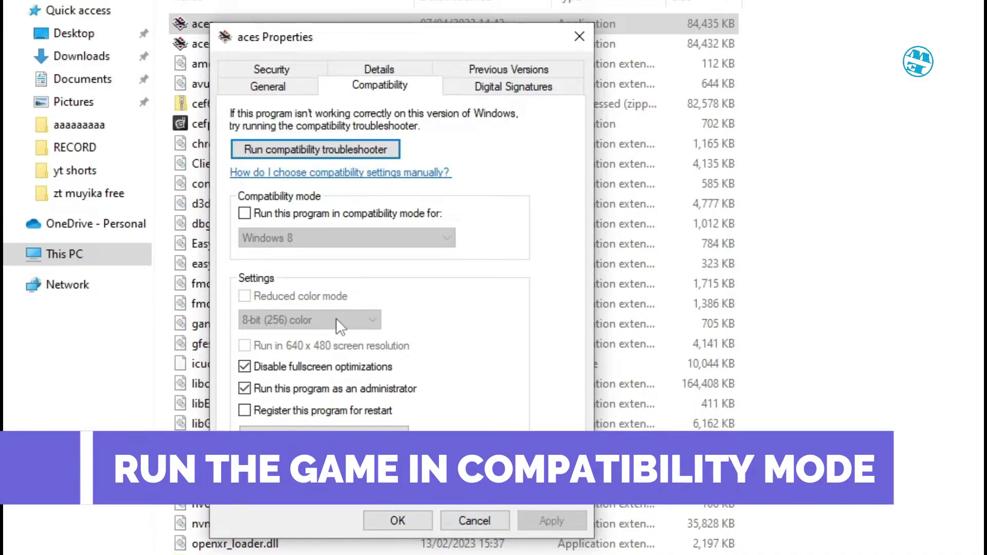
Set the aces application to run in compatibility mode for Windows 8, apply the change, and close its properties.
left_click(246, 214)
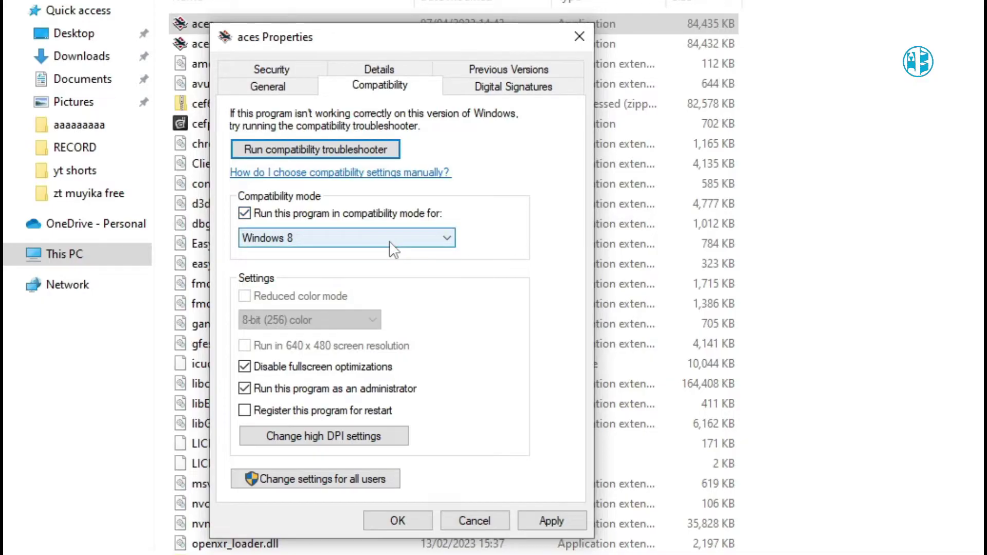
left_click(303, 237)
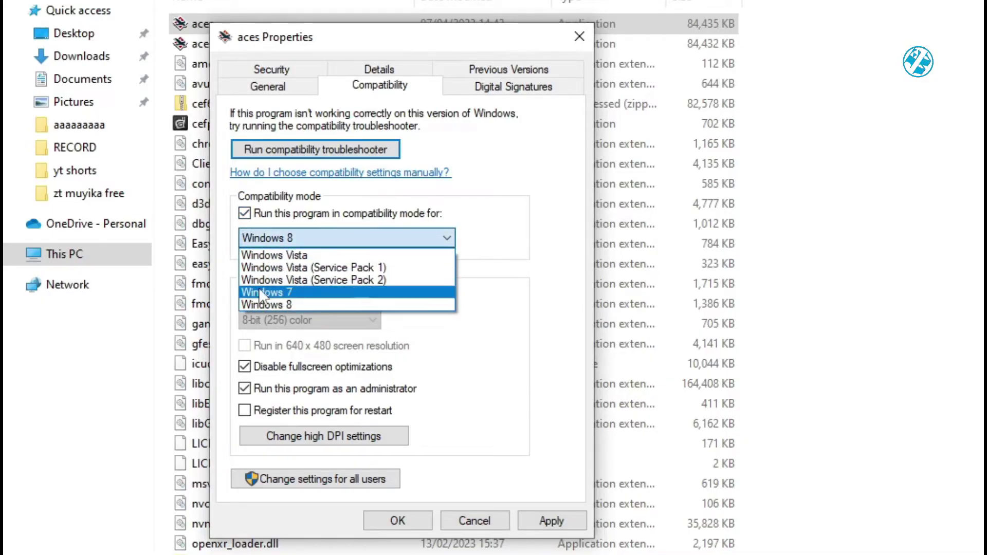
left_click(277, 304)
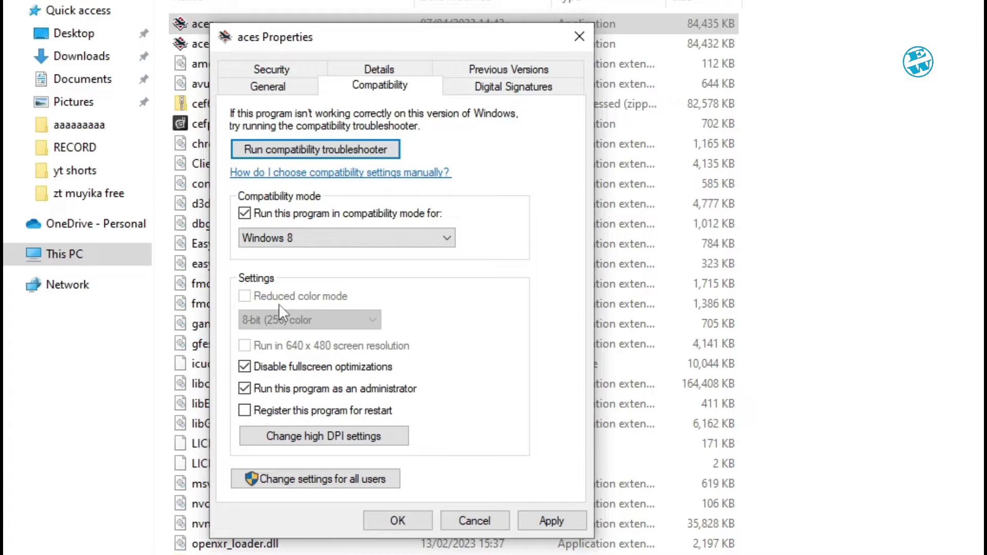
left_click(551, 521)
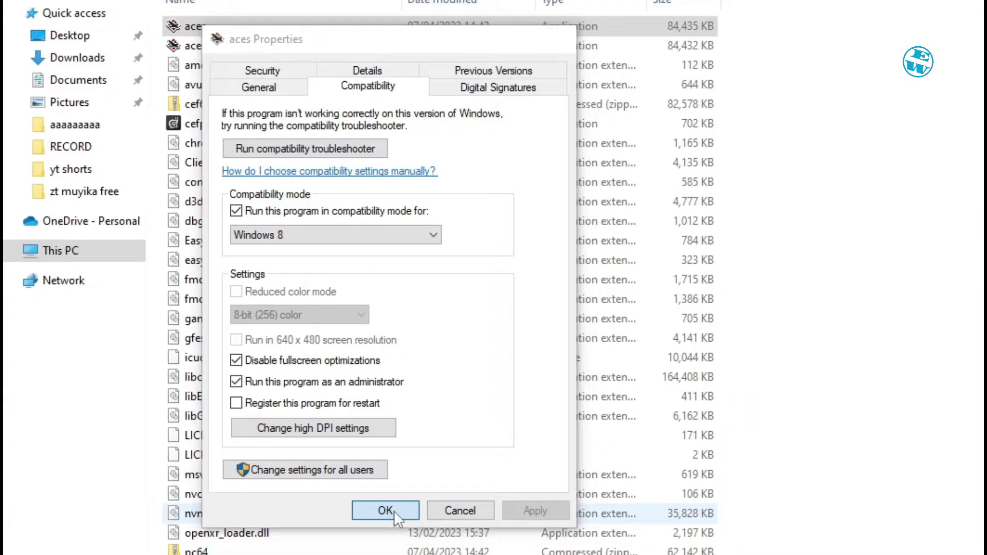
left_click(394, 510)
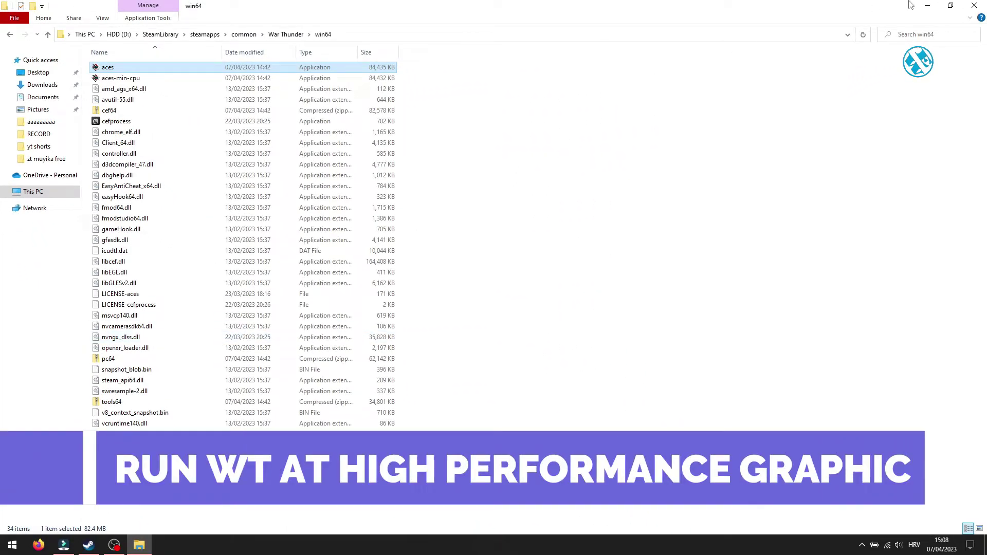
Clear the open windows off the desktop and open the Graphics settings from the Windows display settings.
left_click(973, 5)
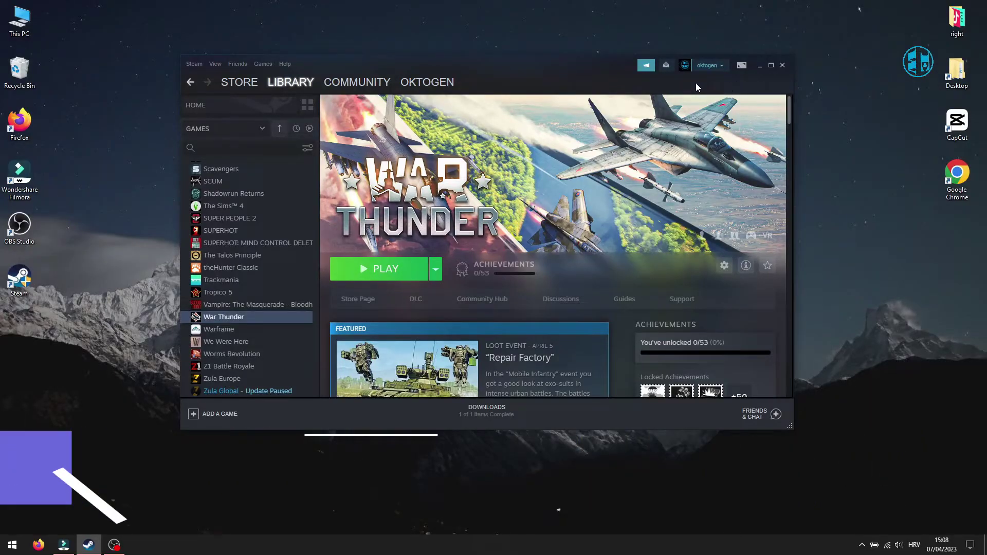
left_click(759, 65)
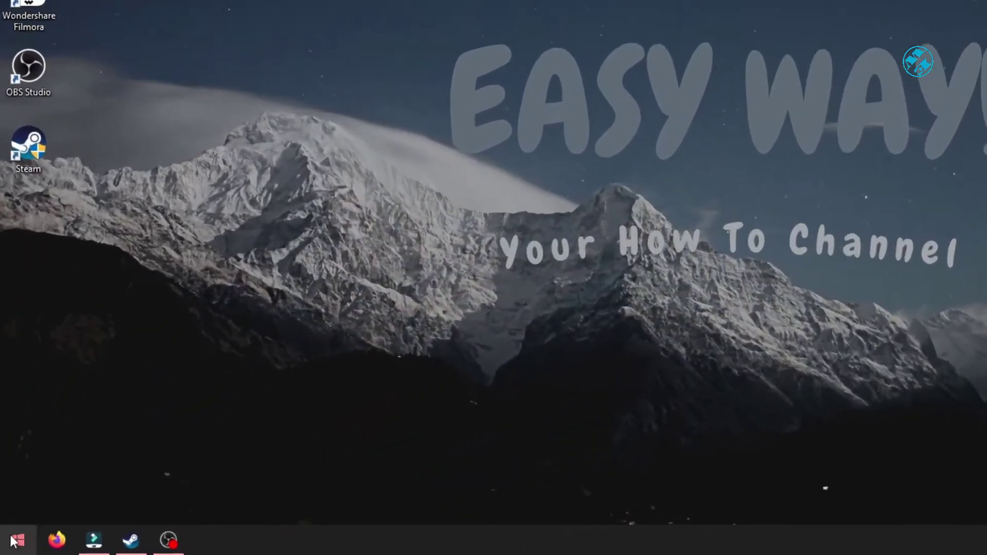
left_click(11, 544)
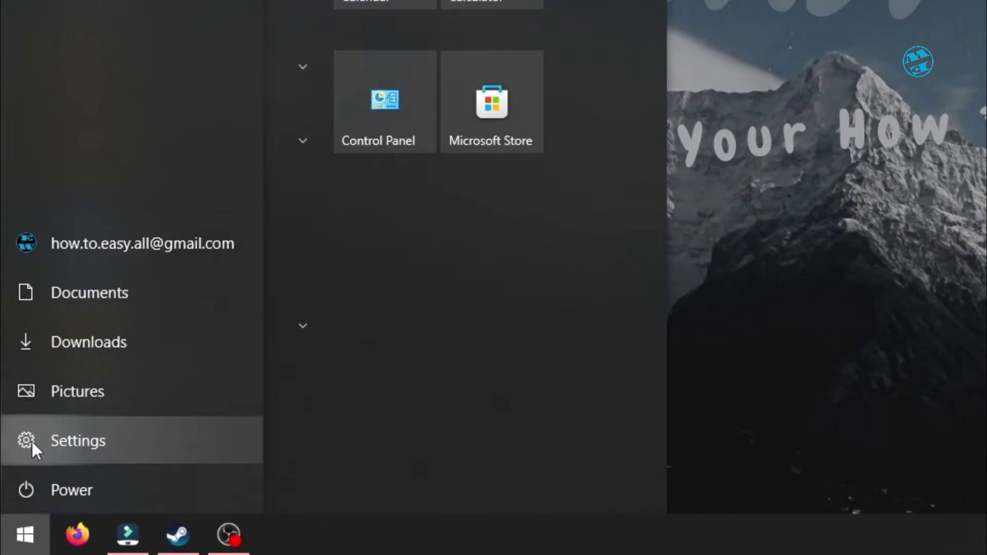
left_click(32, 441)
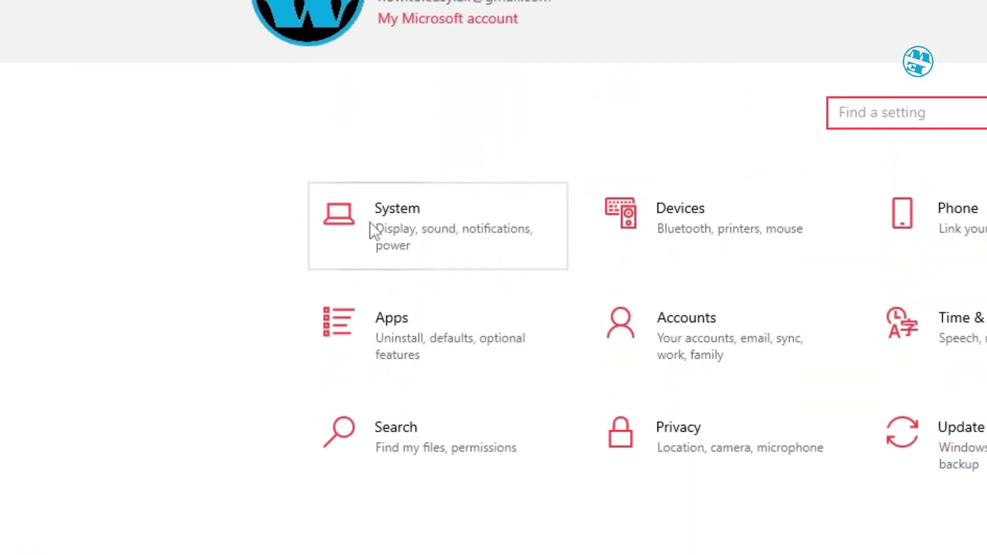
left_click(383, 231)
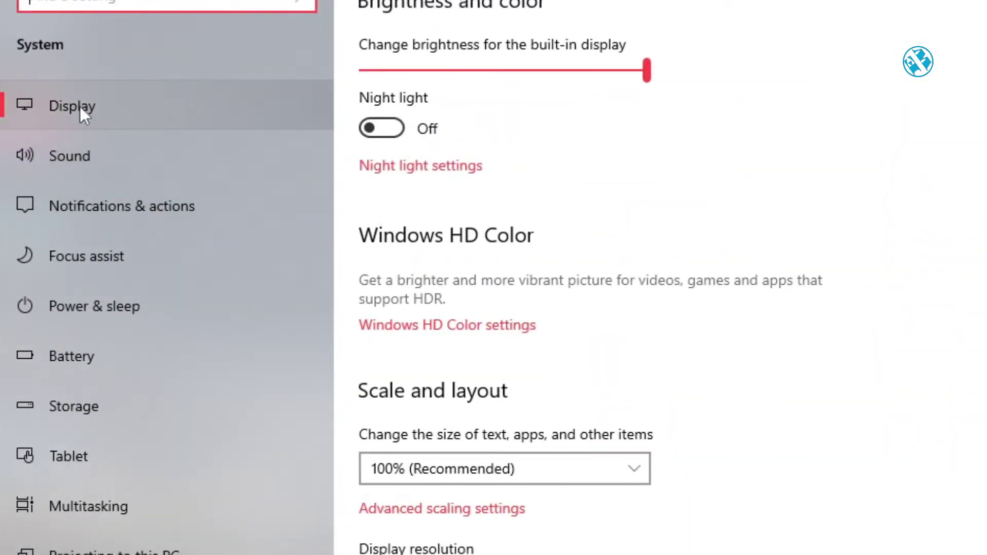
scroll(359, 118, "down", 2)
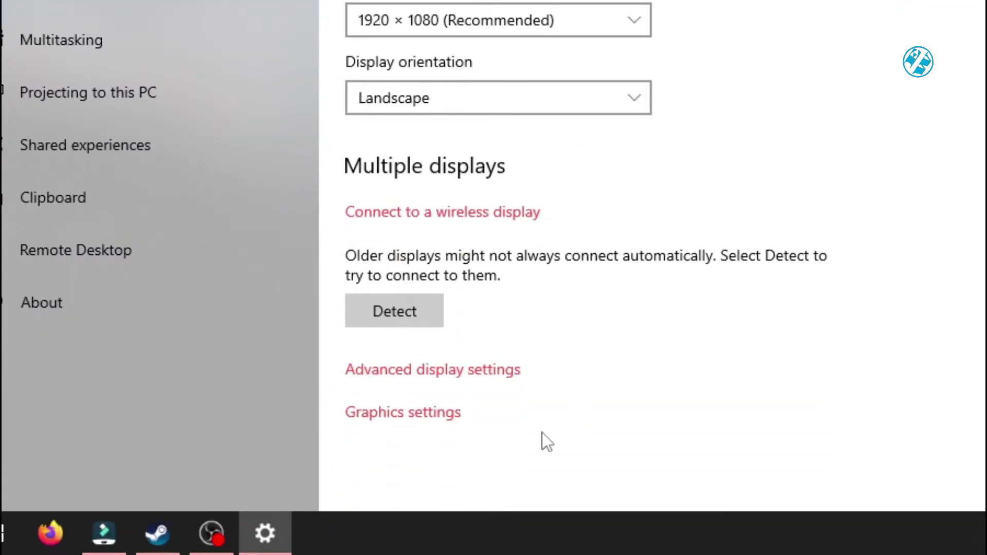
left_click(442, 425)
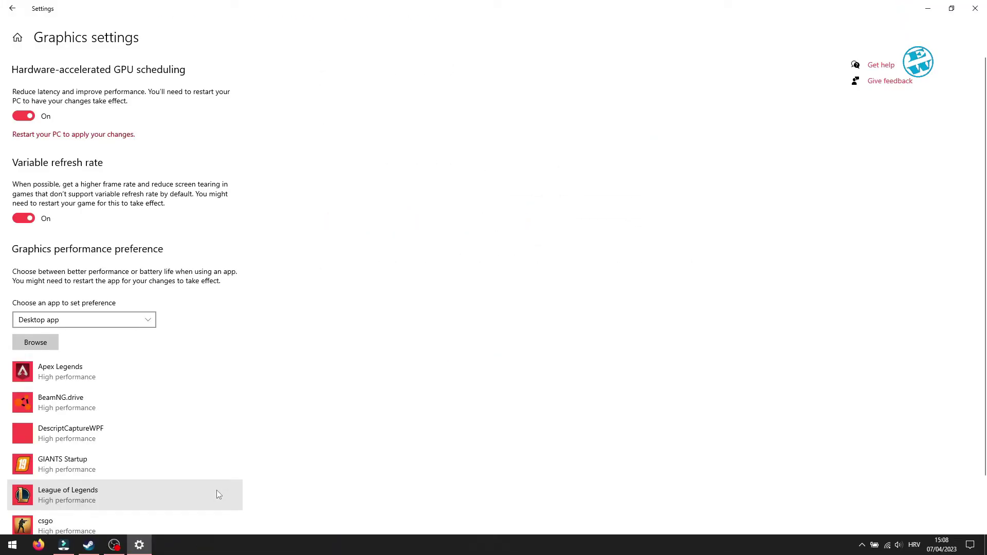
Browse for a desktop app to set a graphics preference, and go to War Thunder's installation folder using the copied path.
left_click(37, 344)
left_click(356, 31)
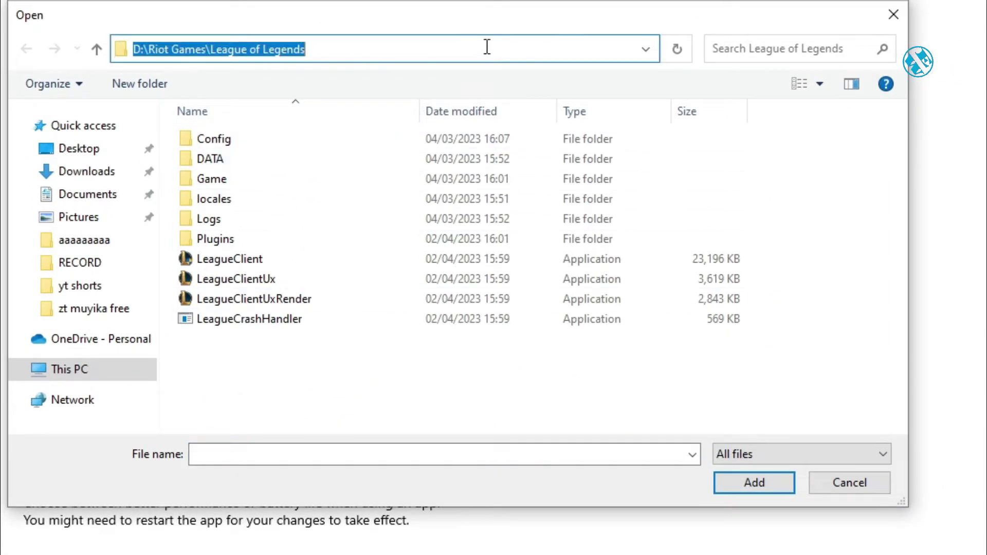
key("BackSpace")
right_click(311, 47)
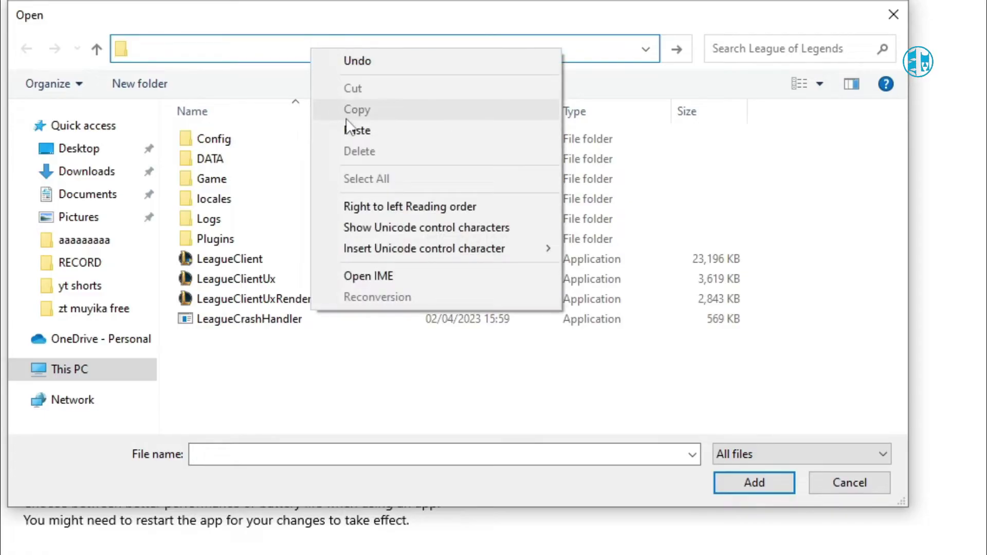
left_click(354, 131)
key("Return")
Add the aces application from the win64 subfolder to the graphics performance preference list.
scroll(368, 163, "down", 1)
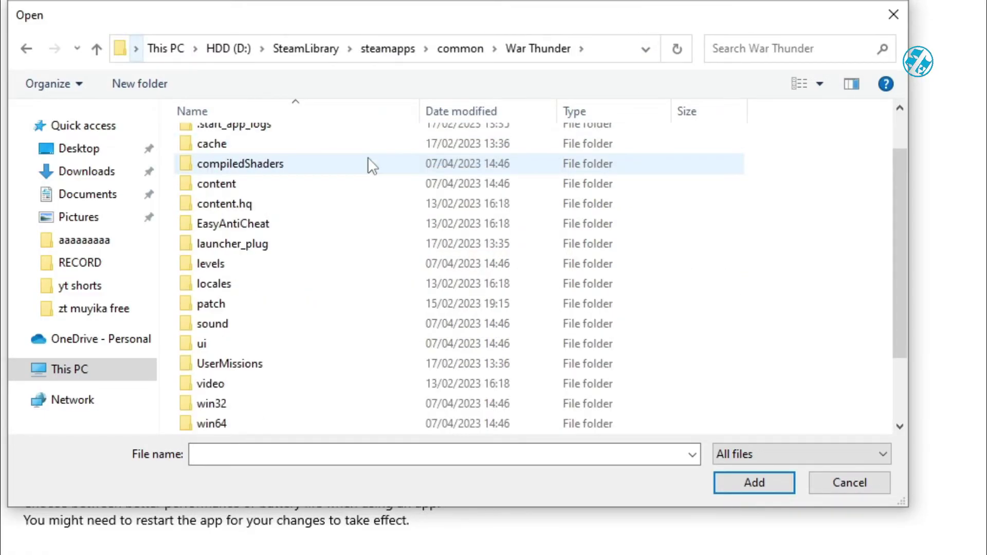
scroll(380, 169, "down", 2)
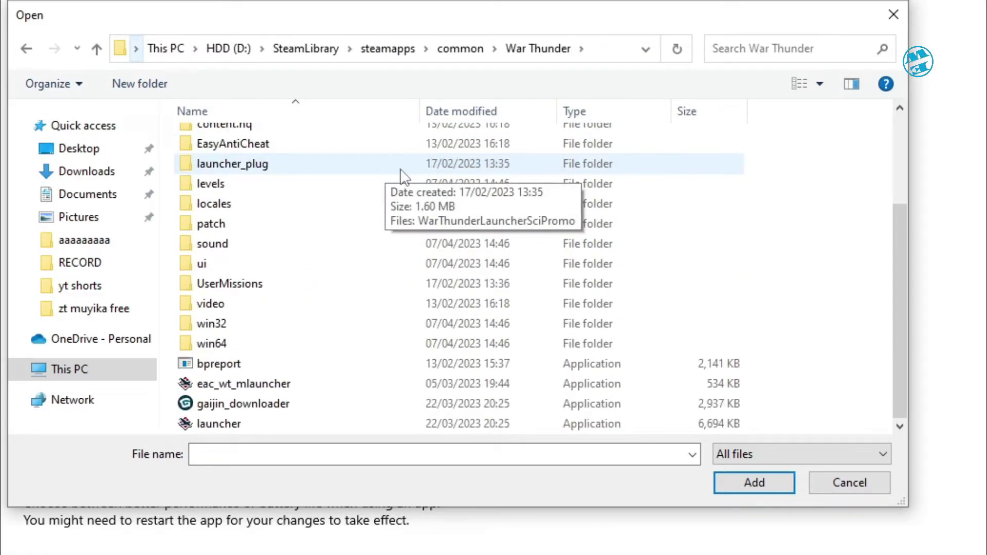
scroll(403, 176, "up", 3)
scroll(400, 176, "down", 3)
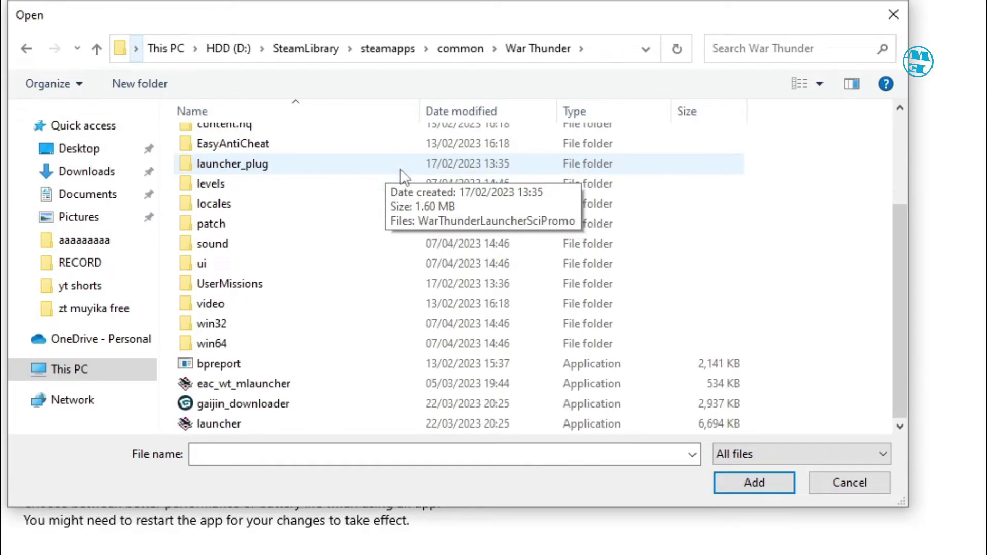
double_click(221, 344)
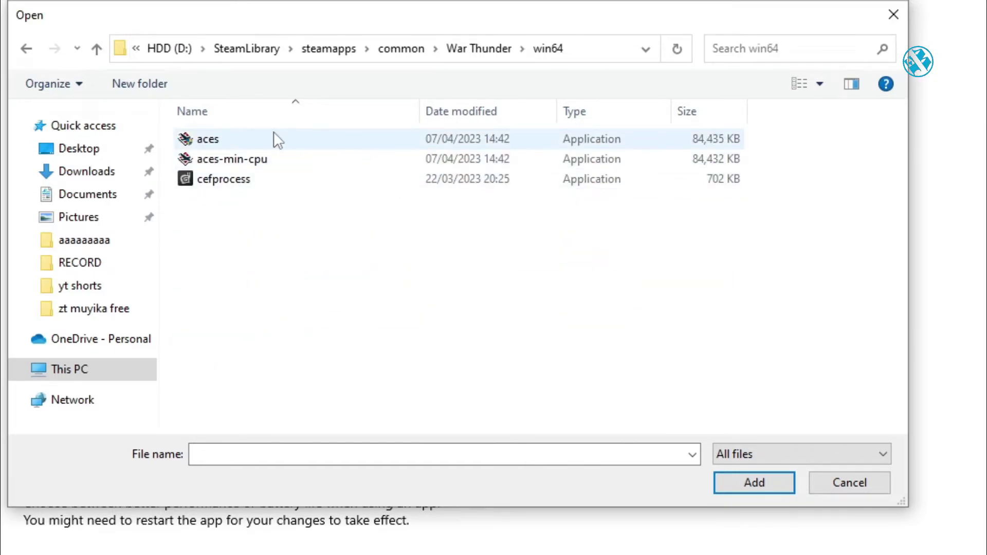
left_click(224, 146)
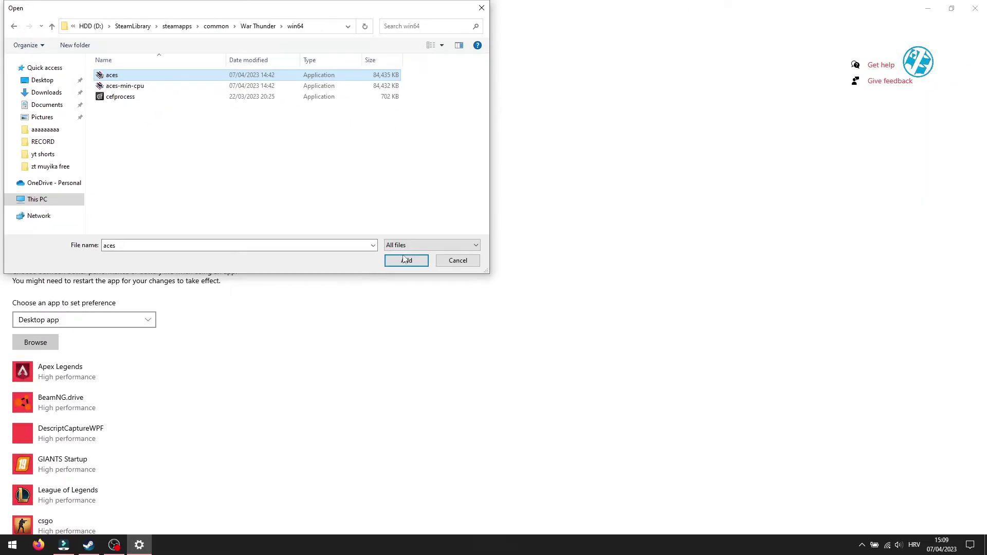
left_click(404, 259)
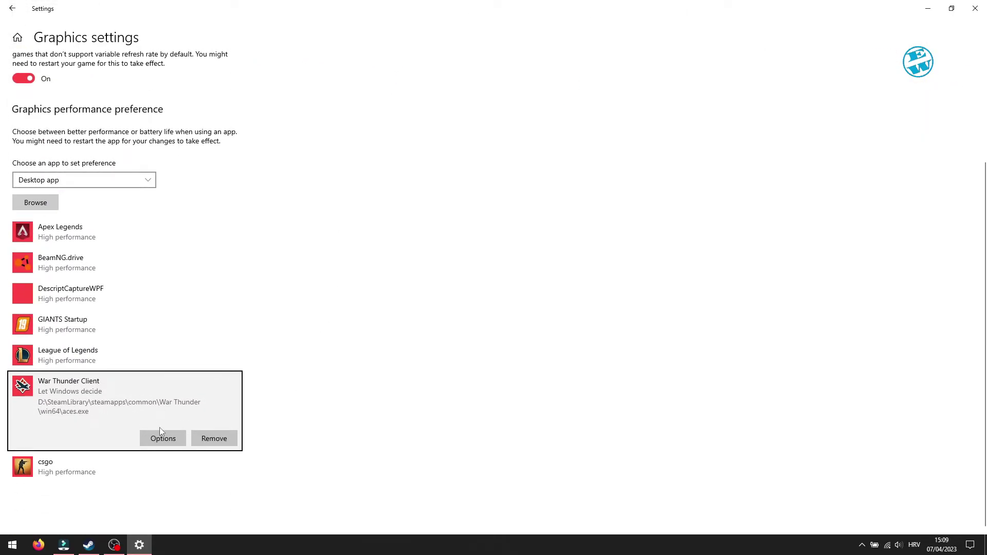
Set War Thunder Client's graphics preference to High performance, save it, and close the settings.
left_click(163, 437)
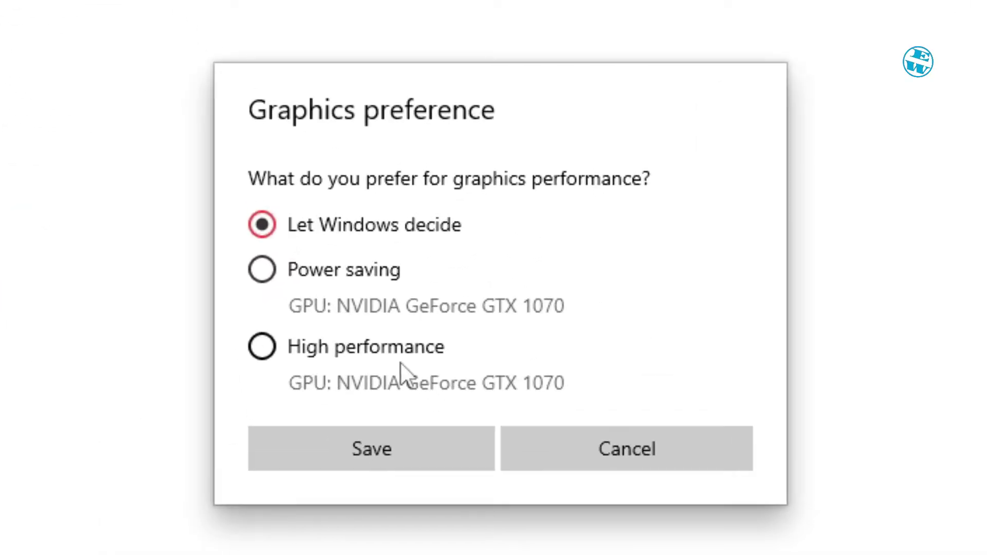
left_click(276, 350)
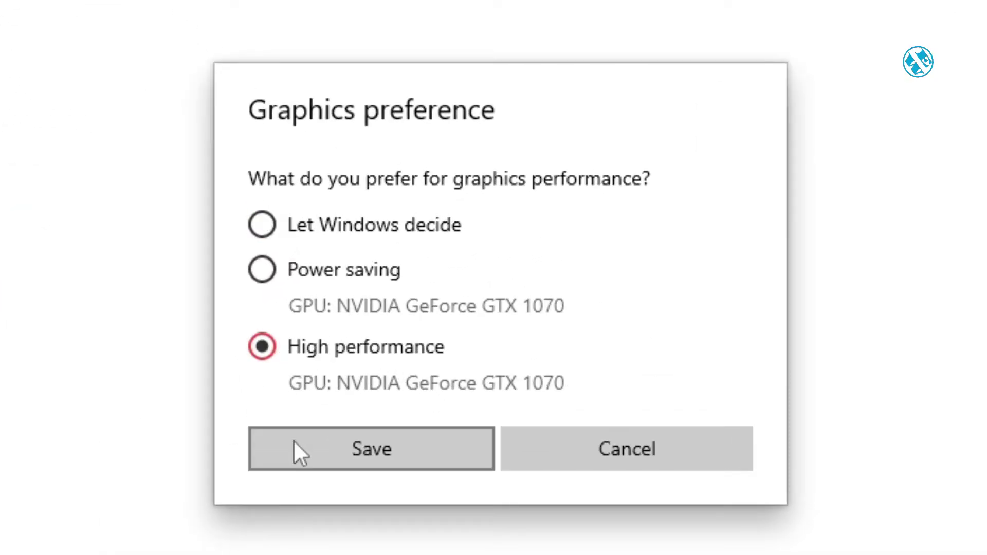
left_click(358, 458)
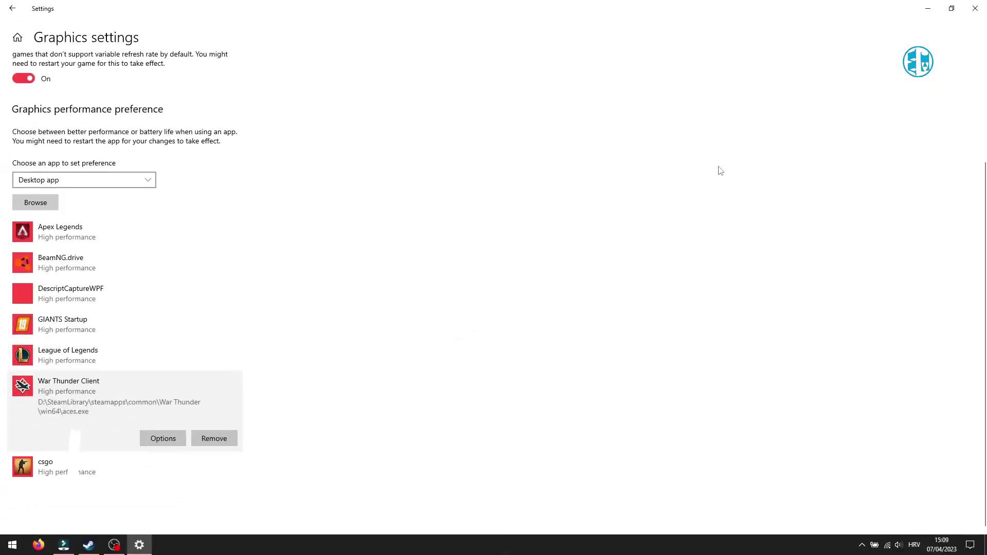
left_click(975, 8)
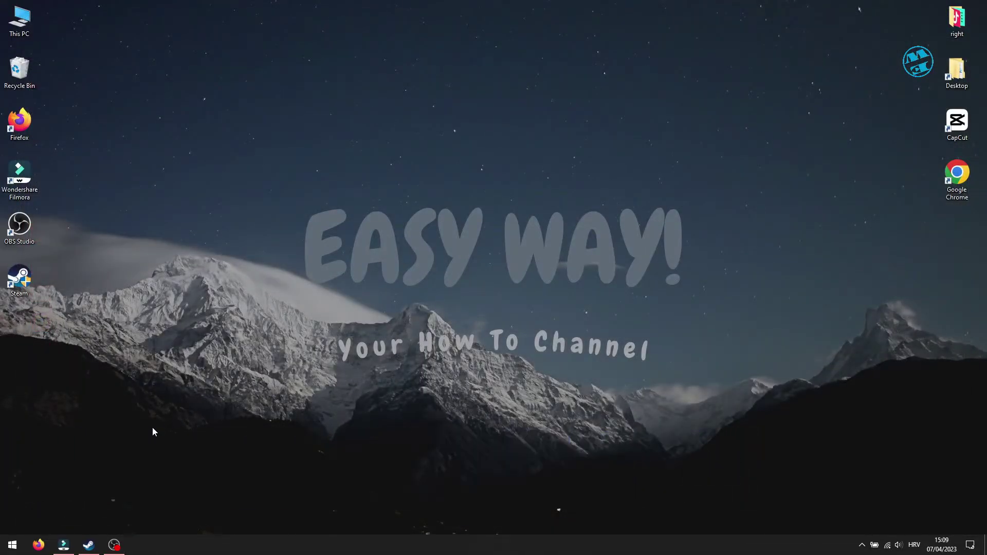
Switch to Steam, bring up the Clear Download Cache confirmation from the Downloads settings, and close the settings.
left_click(90, 544)
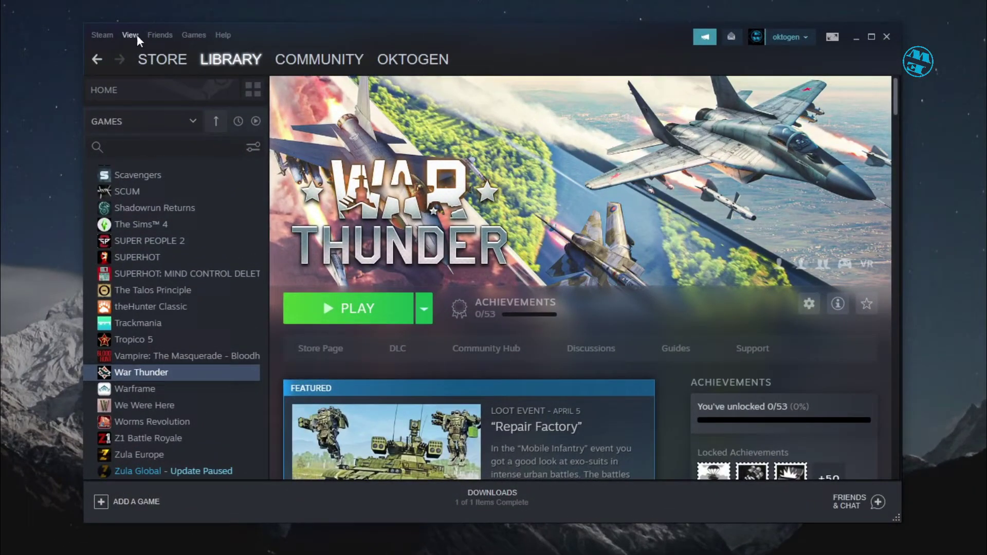
left_click(99, 35)
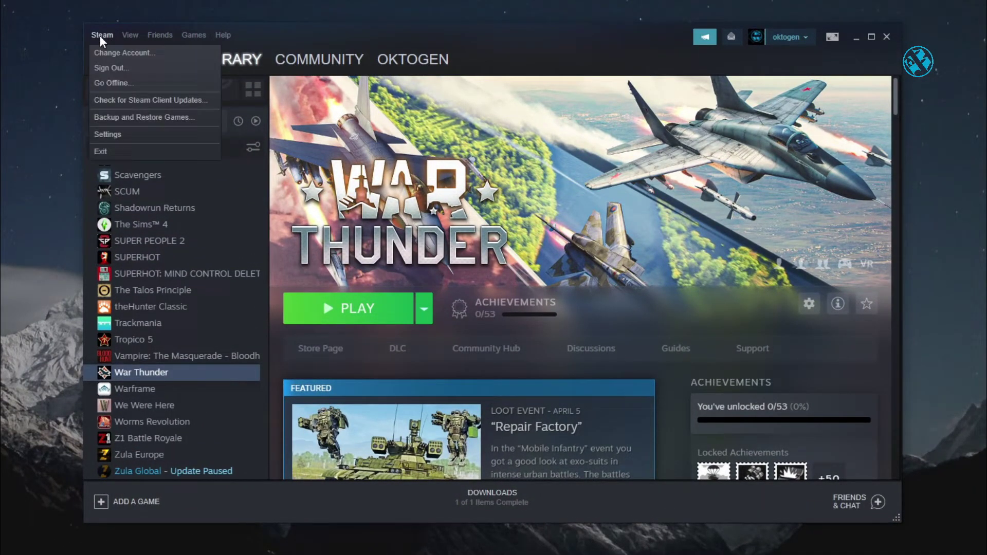
left_click(114, 134)
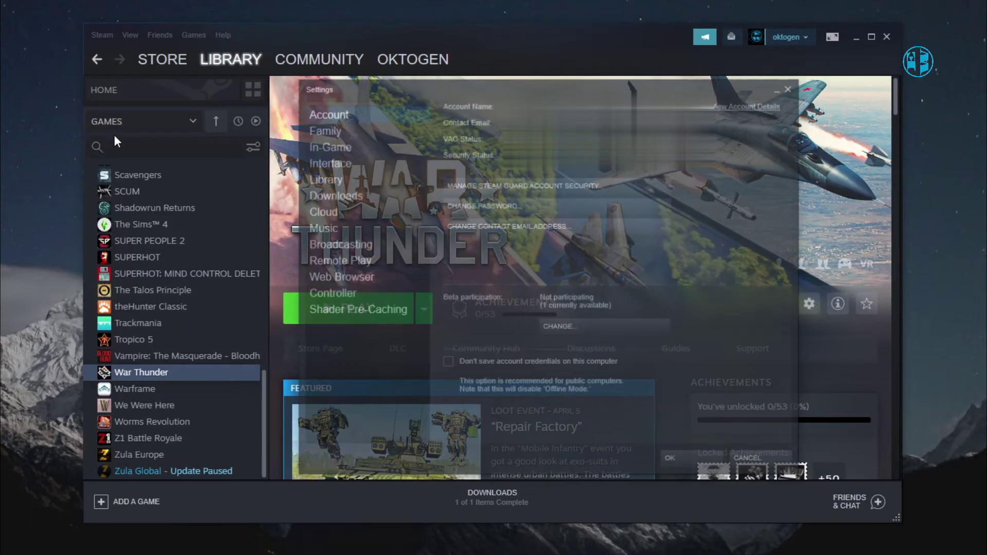
left_click(333, 199)
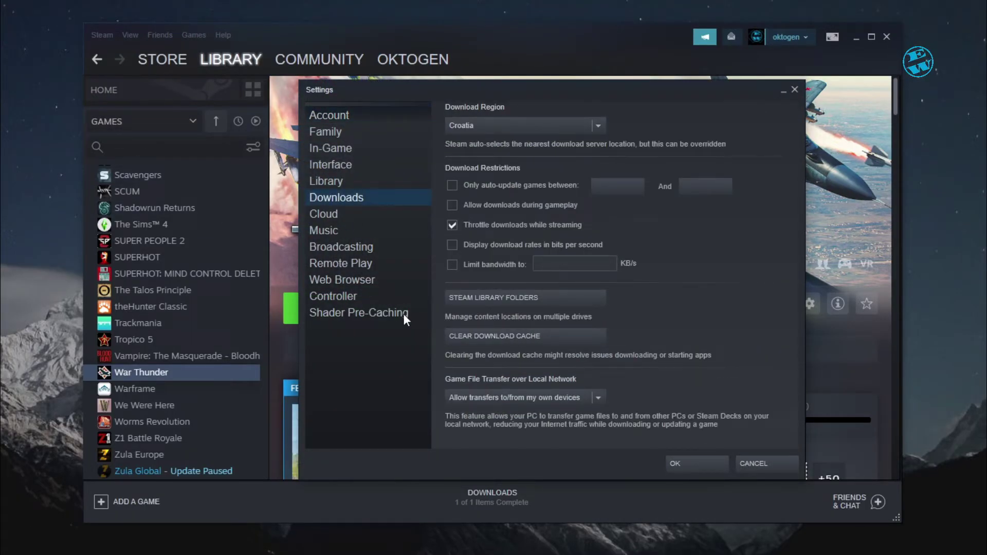
left_click(513, 334)
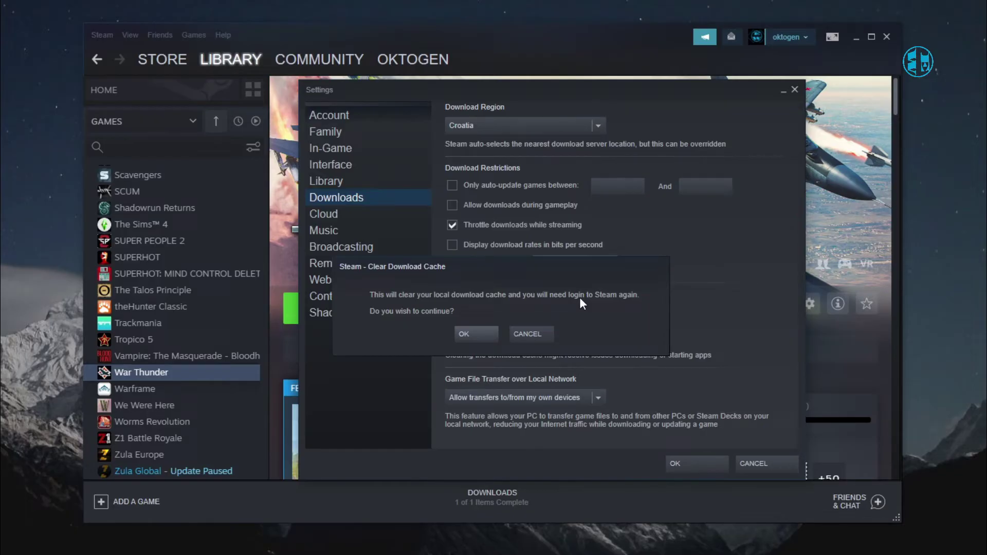
left_click(474, 338)
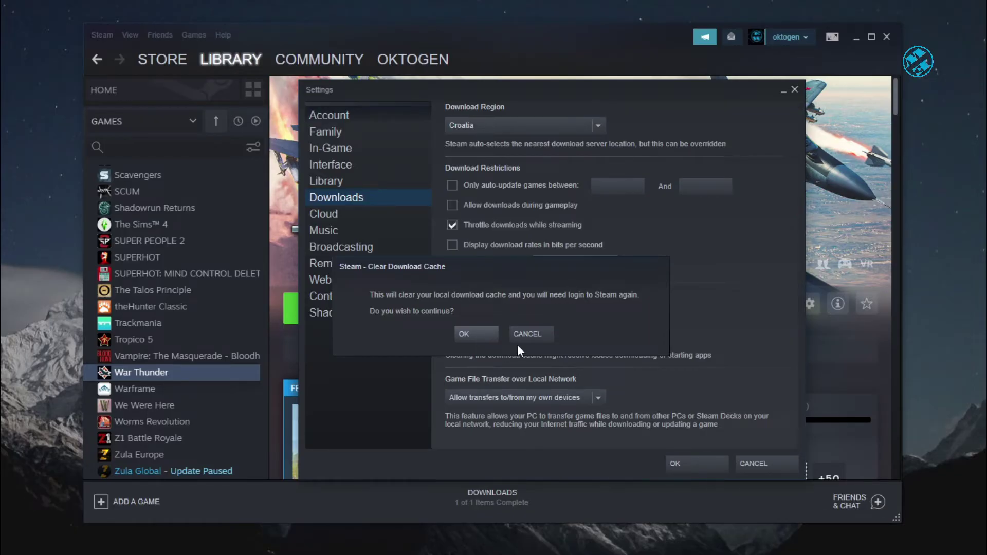
left_click(794, 90)
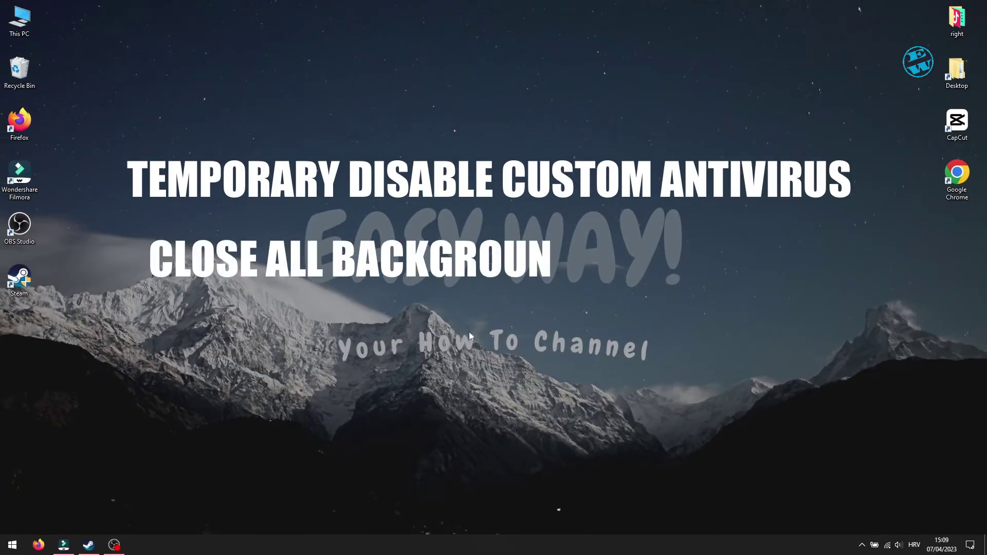
Show the hidden background applications in the system tray, and close the list.
left_click(862, 545)
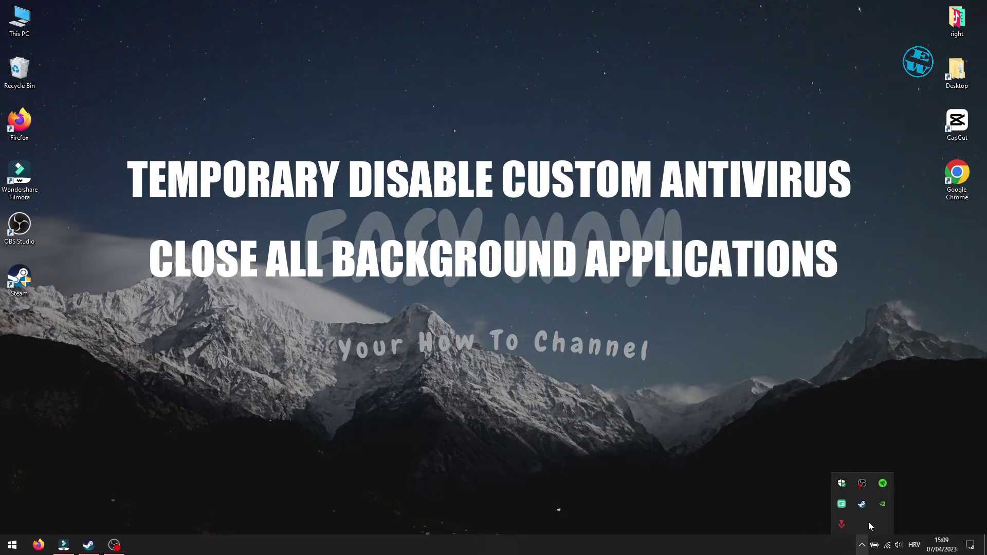
left_click(565, 400)
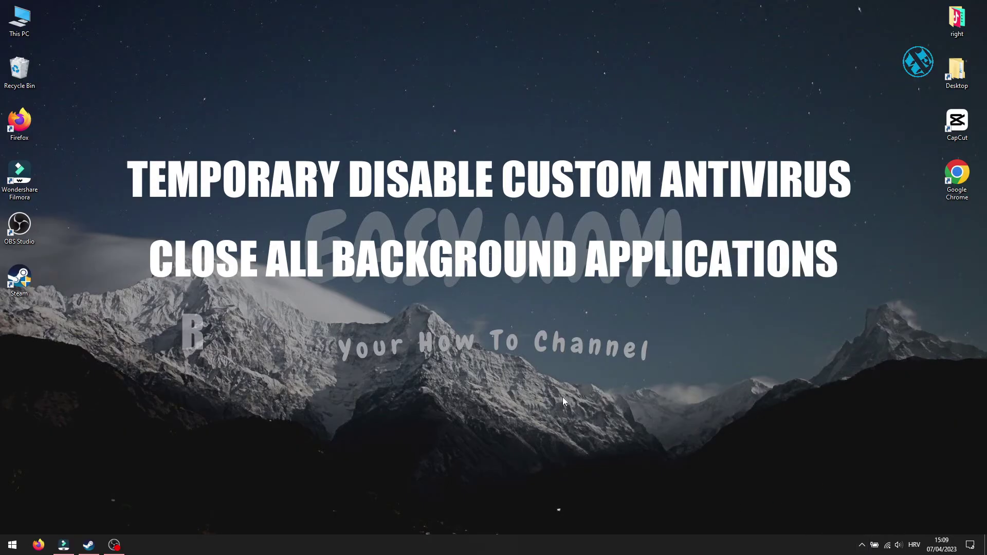